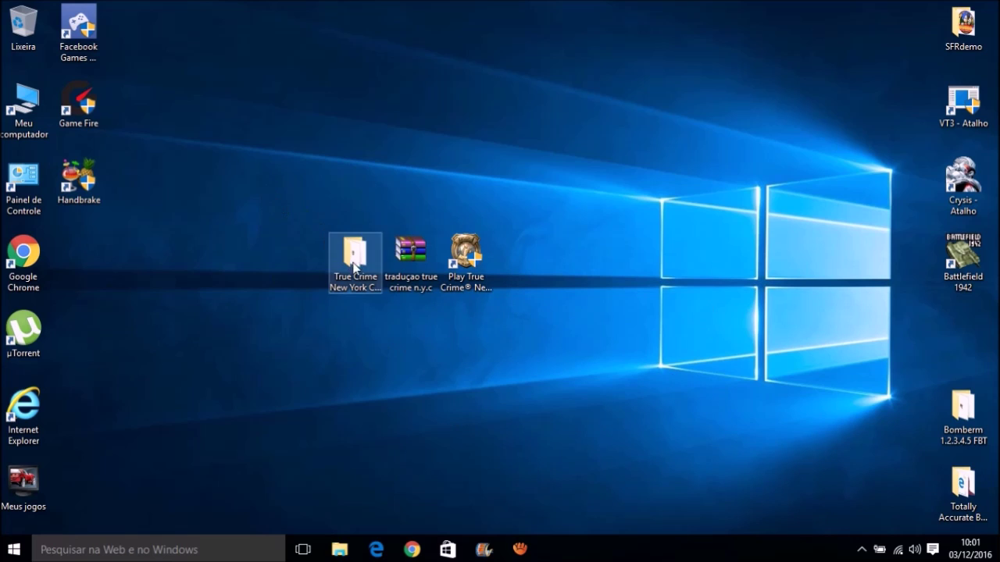
# Step: Rearrange the desktop icons so the game shortcut, True Crime New York City folder and translation archive sit side by side in that order
pyautogui.moveTo(458, 281); pyautogui.dragTo(293, 273)
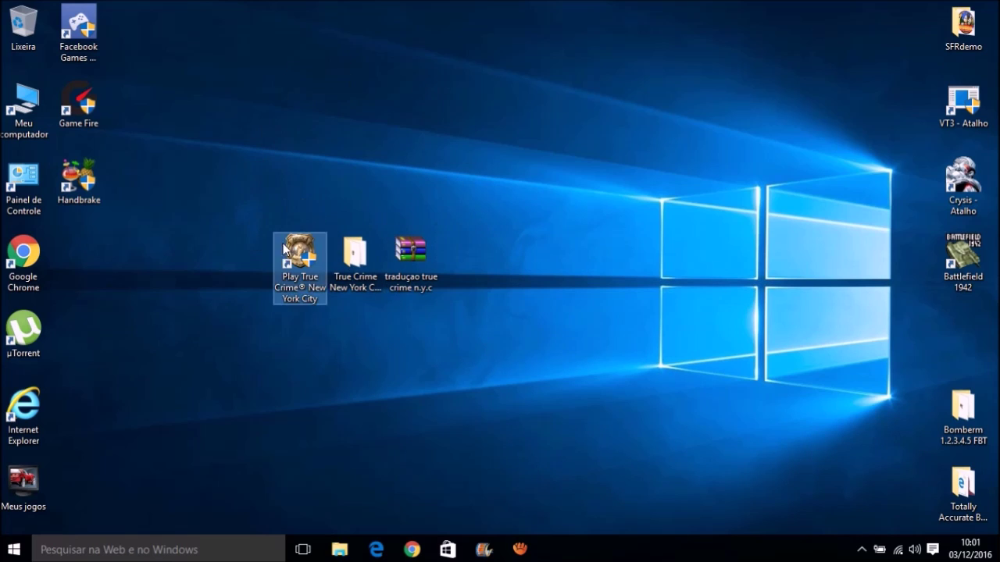
pyautogui.moveTo(534, 285); pyautogui.dragTo(332, 234)
pyautogui.moveTo(358, 265); pyautogui.dragTo(469, 266)
pyautogui.moveTo(288, 262); pyautogui.dragTo(397, 266)
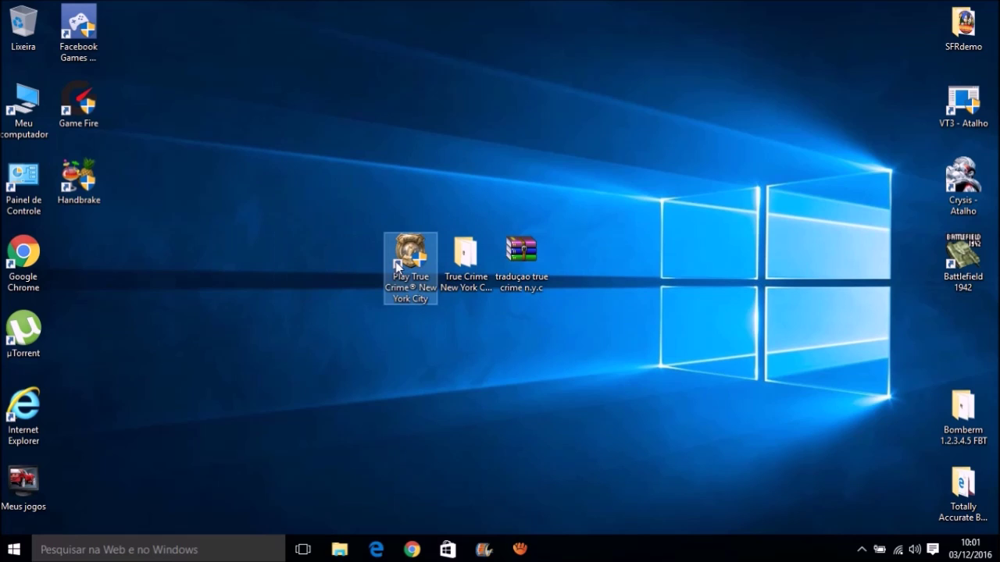
# Step: Open the True Crime New York City folder and run its setup application as administrator
pyautogui.doubleClick(465, 258)
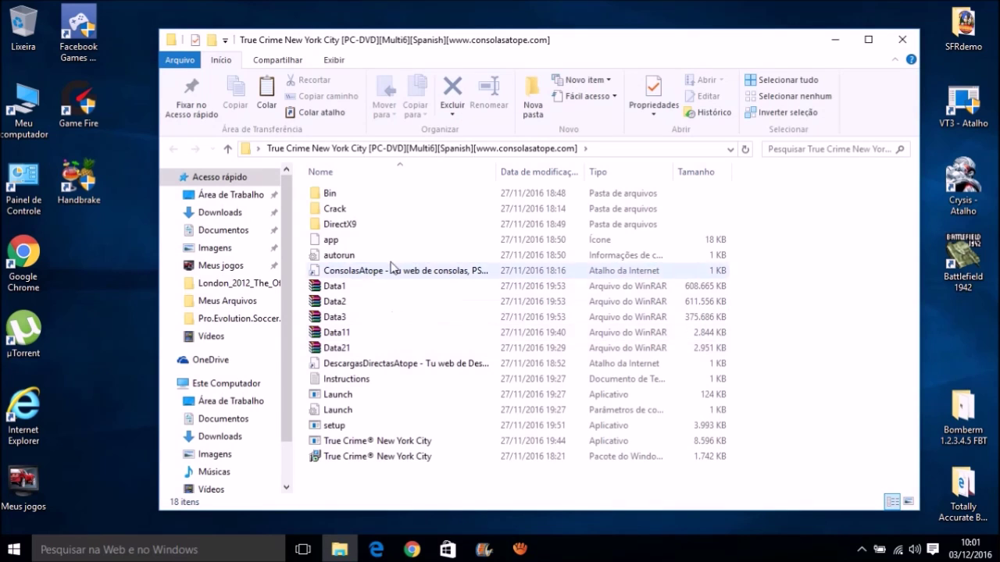
pyautogui.click(355, 427)
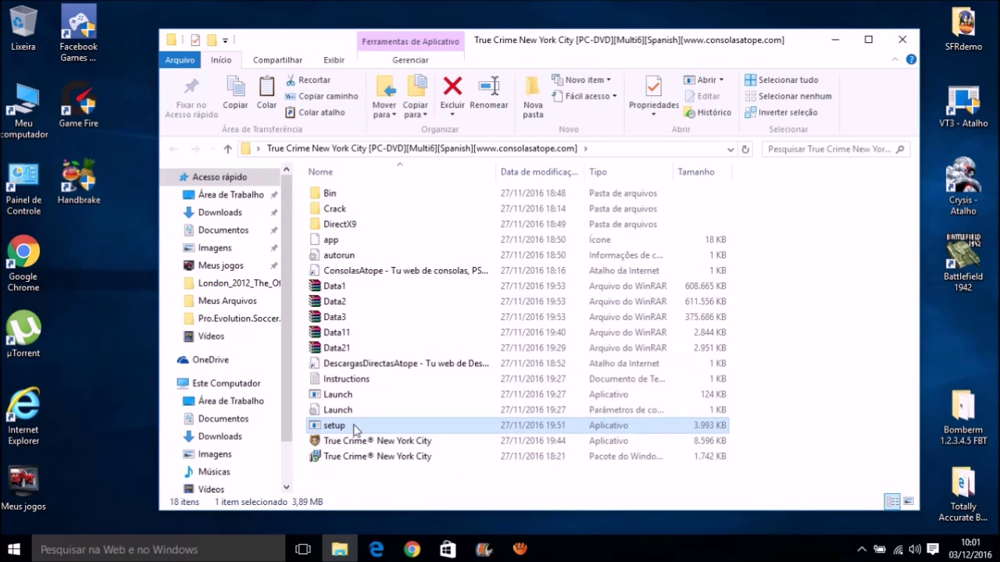
pyautogui.rightClick(353, 428)
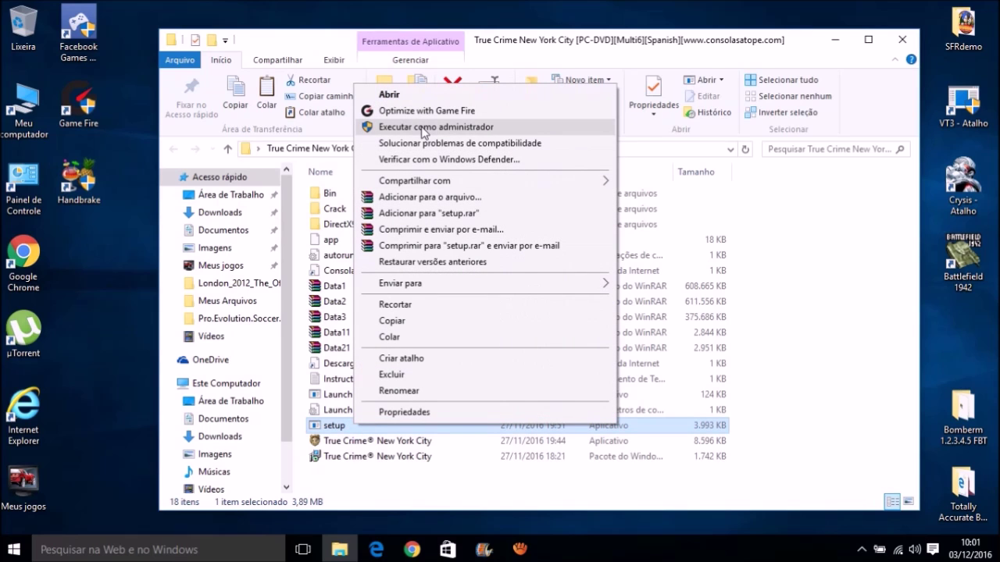
pyautogui.click(422, 128)
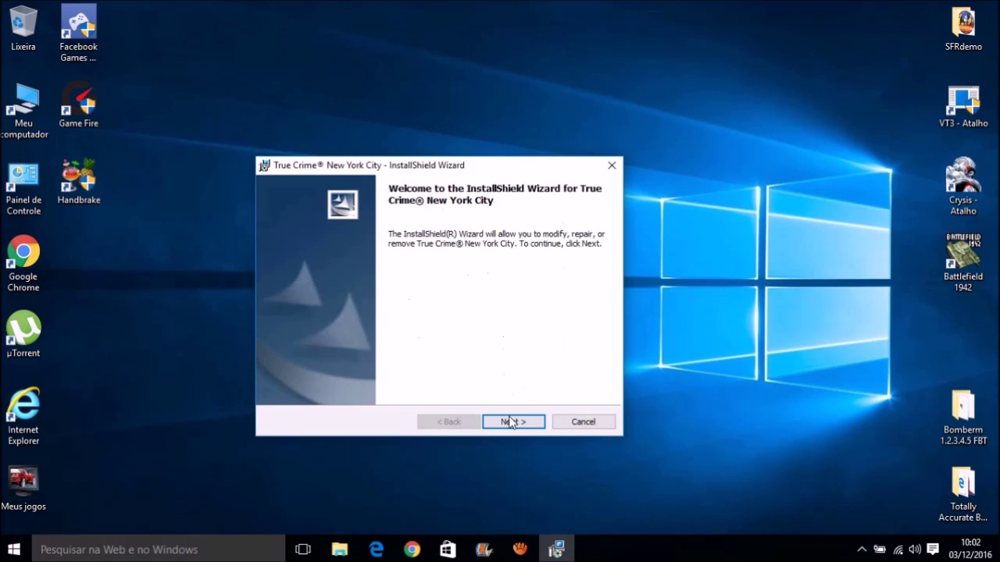
# Step: Advance the True Crime New York City setup wizard to the program maintenance options and cancel the installation
pyautogui.click(512, 425)
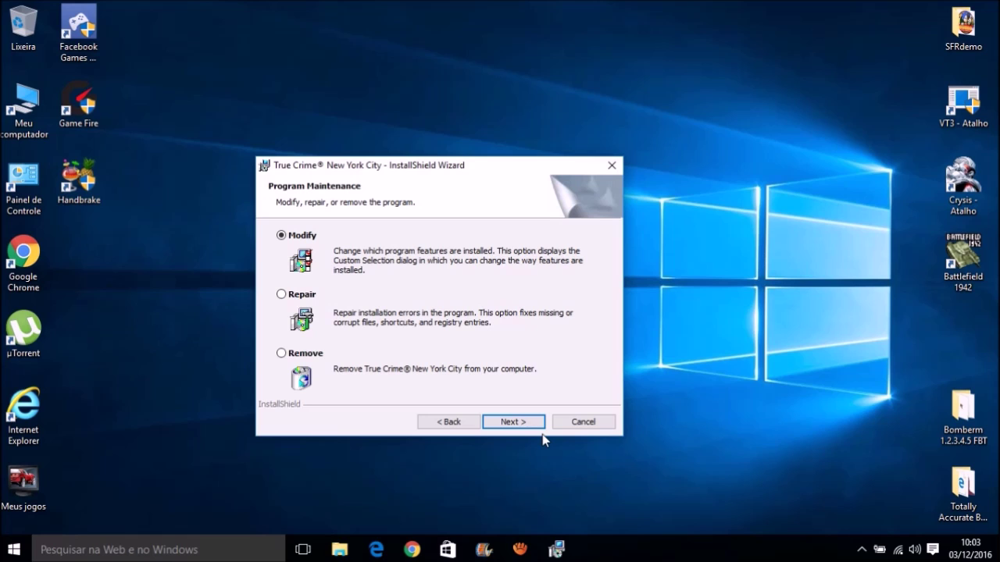
pyautogui.click(562, 423)
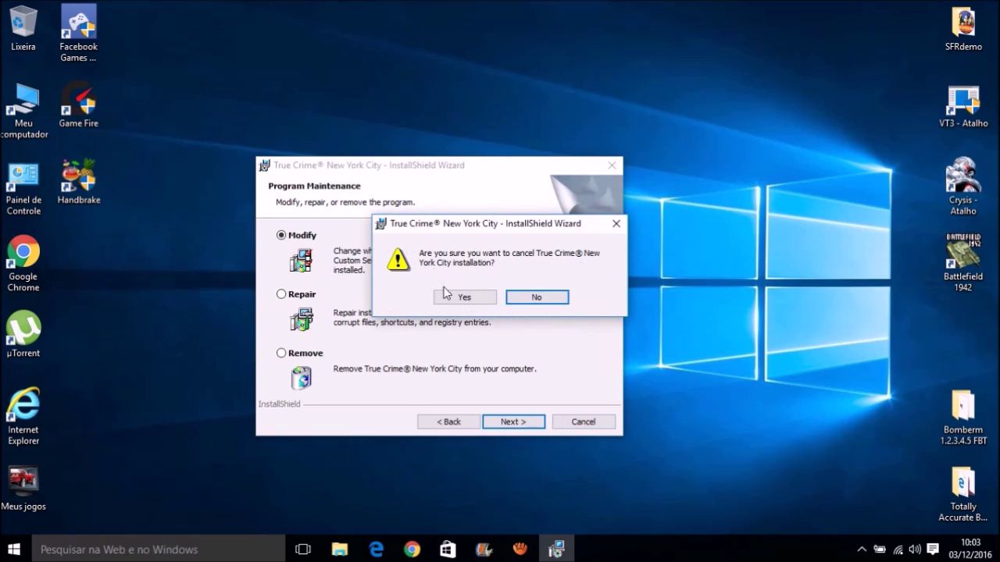
pyautogui.click(446, 295)
pyautogui.click(513, 422)
pyautogui.rightClick(513, 424)
pyautogui.click(570, 266)
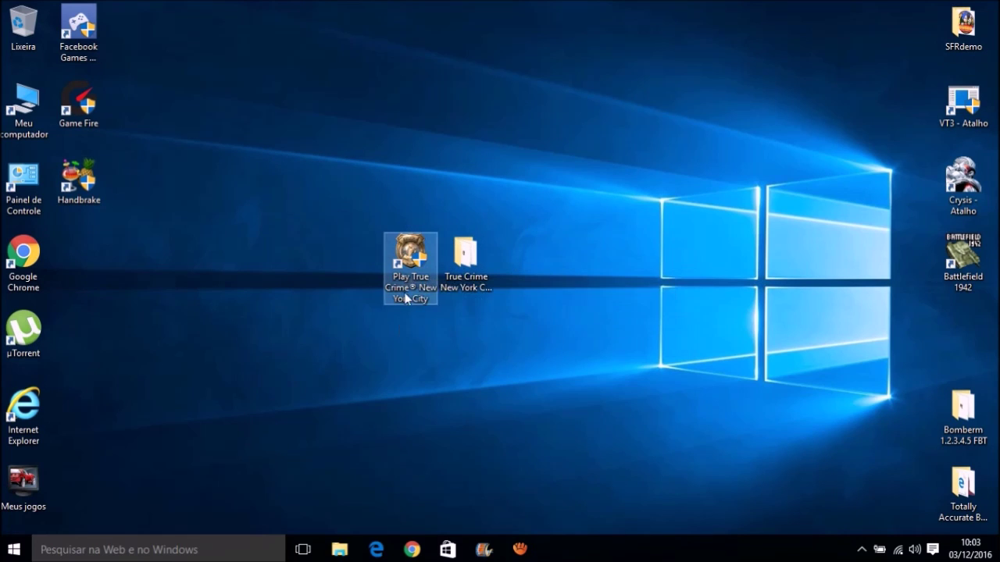
pyautogui.moveTo(411, 267); pyautogui.dragTo(395, 265)
pyautogui.click(242, 308)
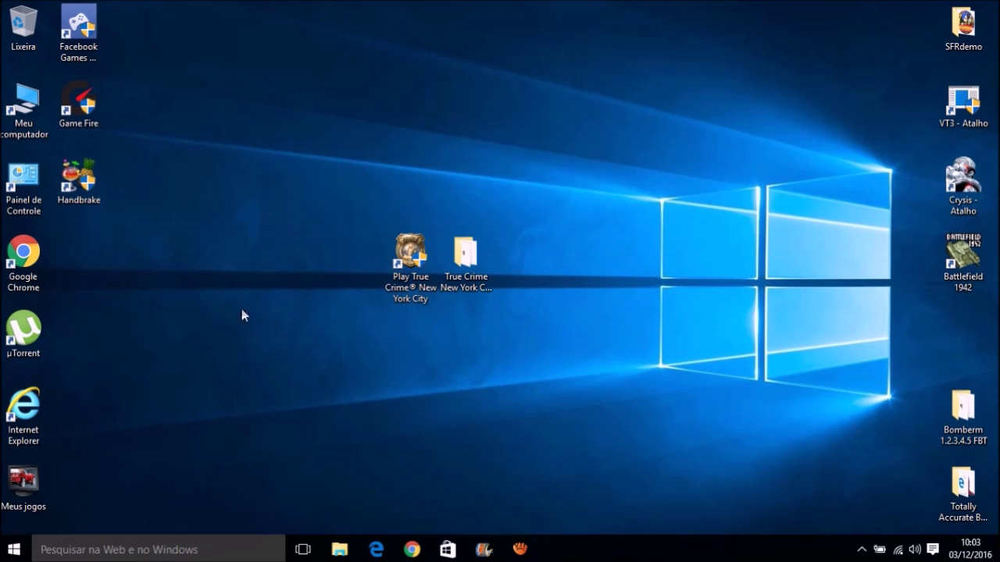
# Step: Open the Games Instalados folder inside Arquivos de Programas (x86) on the Windows (C:) drive
pyautogui.click(26, 102)
pyautogui.doubleClick(26, 102)
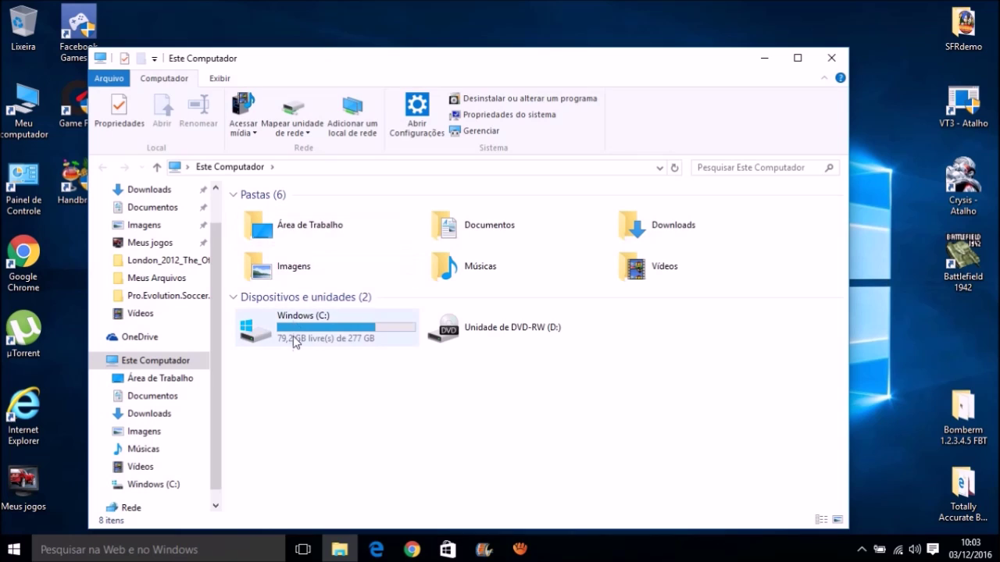
pyautogui.doubleClick(295, 341)
pyautogui.doubleClick(313, 228)
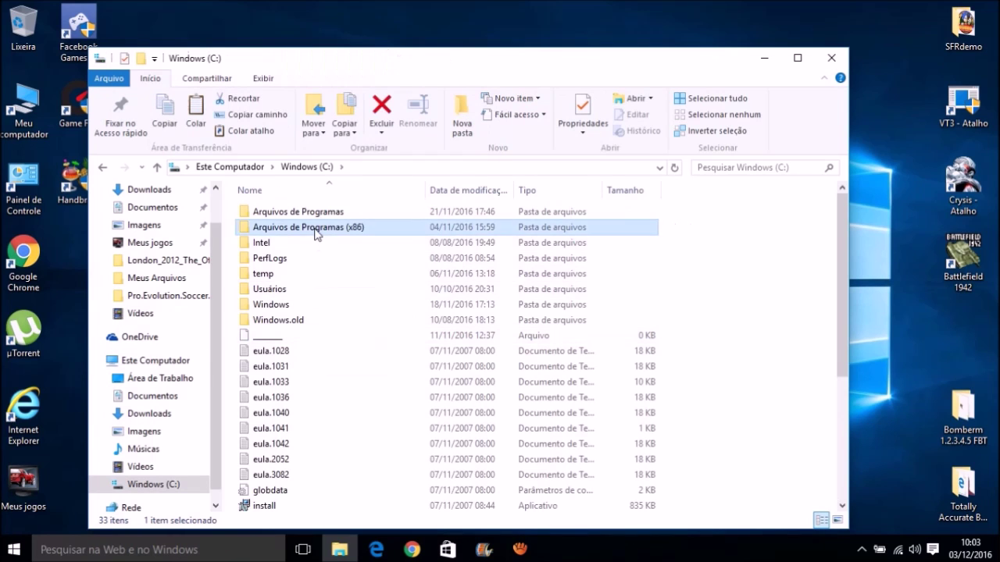
pyautogui.moveTo(760, 498); pyautogui.dragTo(238, 207)
pyautogui.click(776, 346)
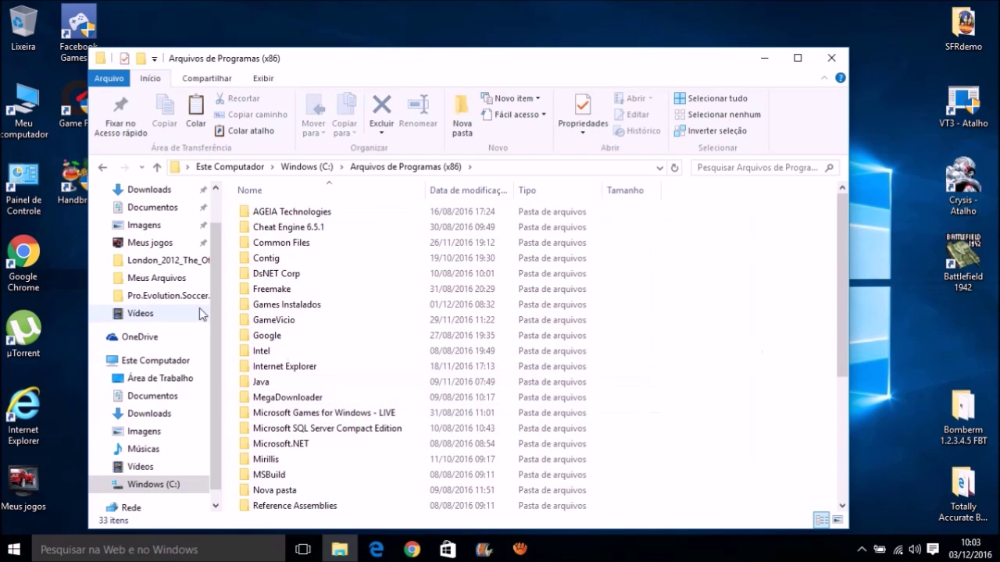
pyautogui.doubleClick(302, 305)
# Step: Open the True Crime New York City folder inside Aspyr Media, Inc and reposition the window on the desktop
pyautogui.click(346, 337)
pyautogui.moveTo(324, 334); pyautogui.dragTo(299, 338)
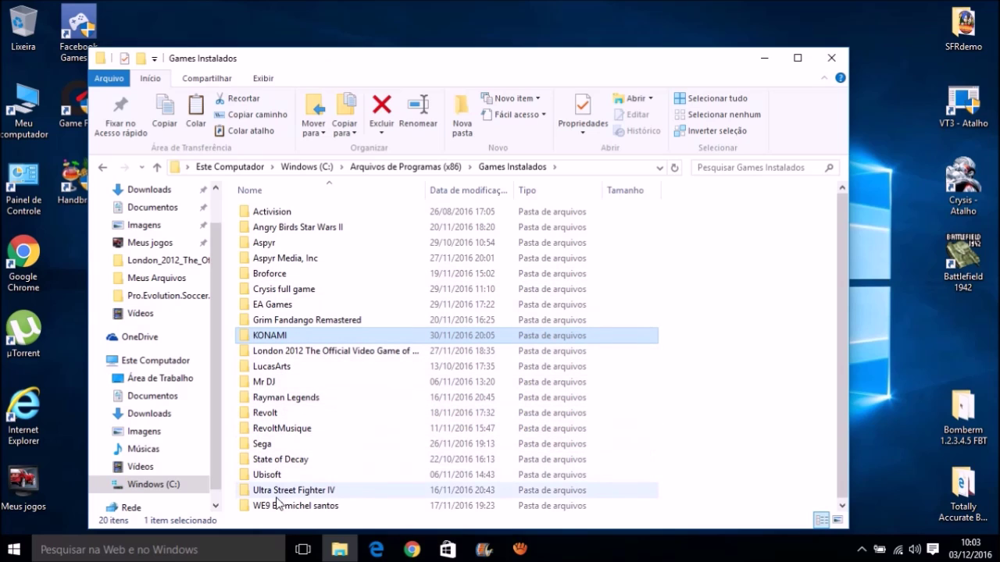
pyautogui.scroll(-1, 276, 504)
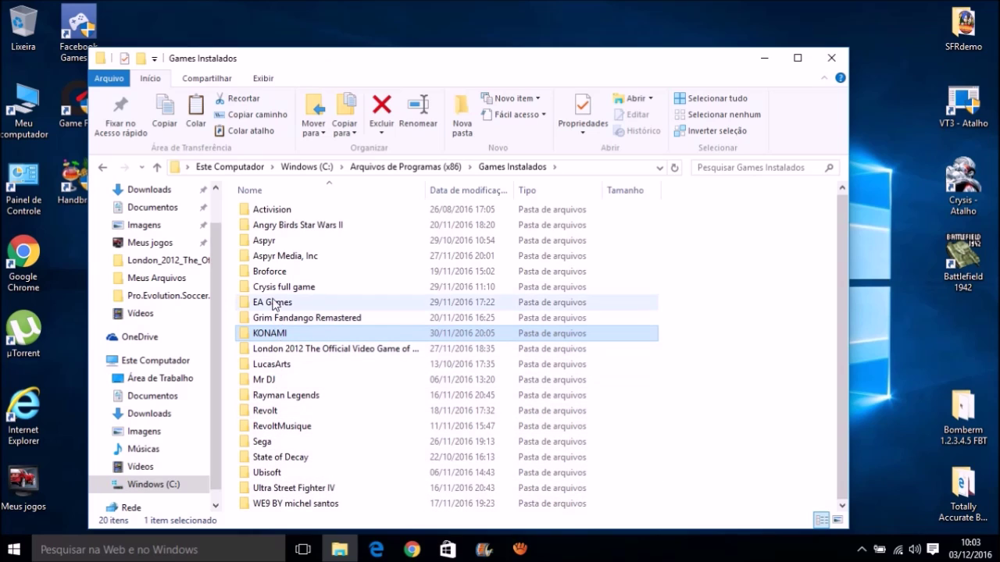
pyautogui.click(271, 257)
pyautogui.click(272, 263)
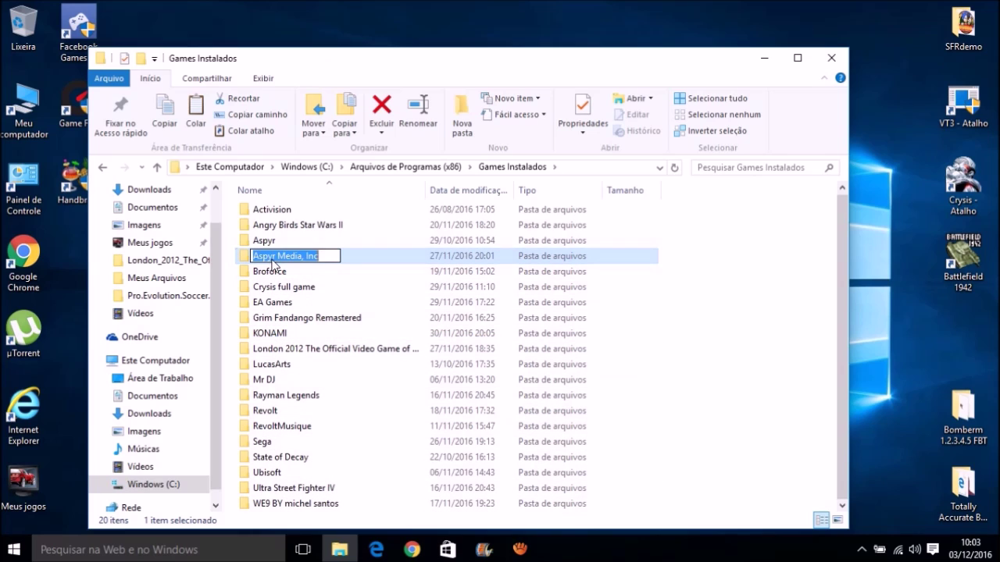
pyautogui.doubleClick(352, 264)
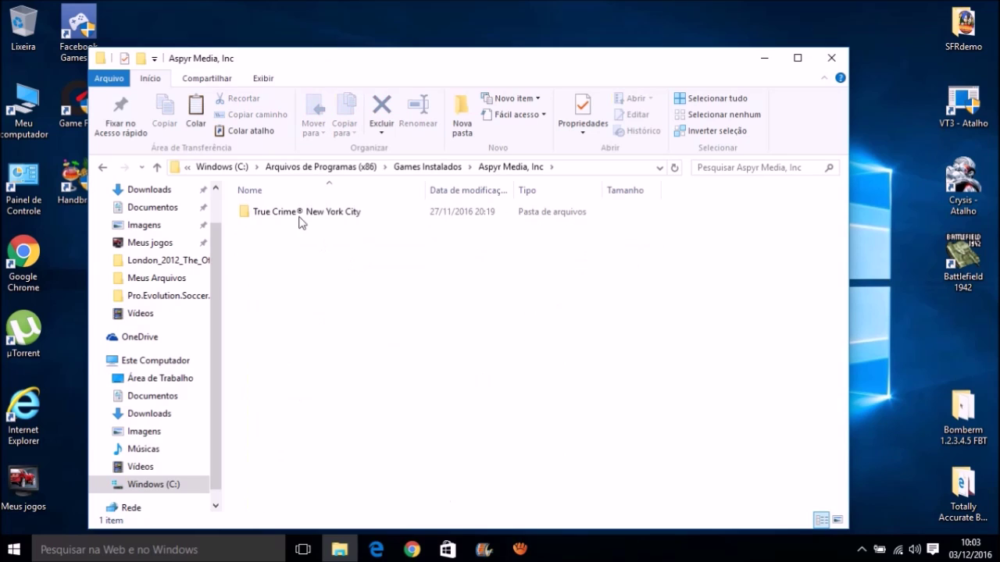
pyautogui.click(103, 167)
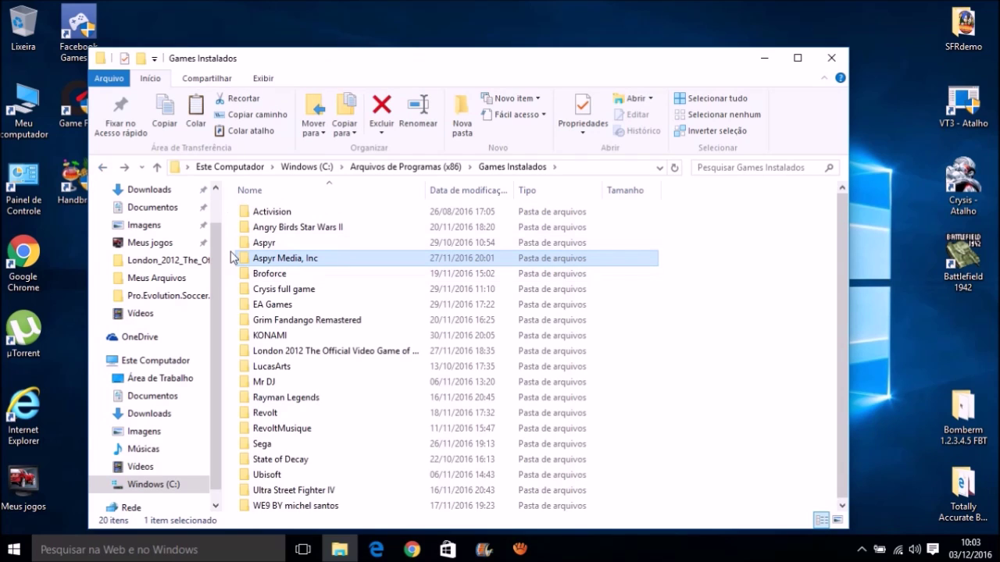
pyautogui.doubleClick(315, 267)
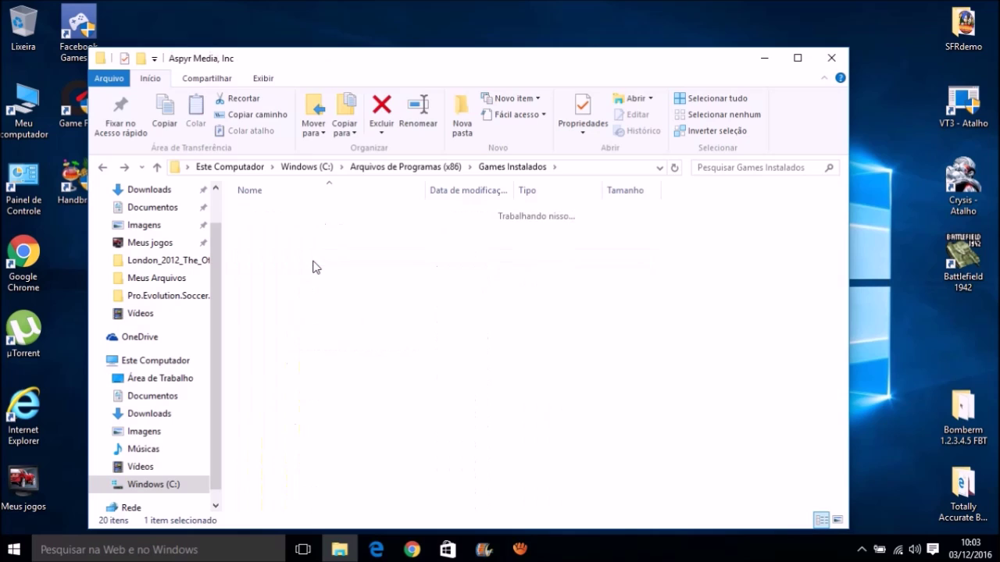
pyautogui.doubleClick(299, 217)
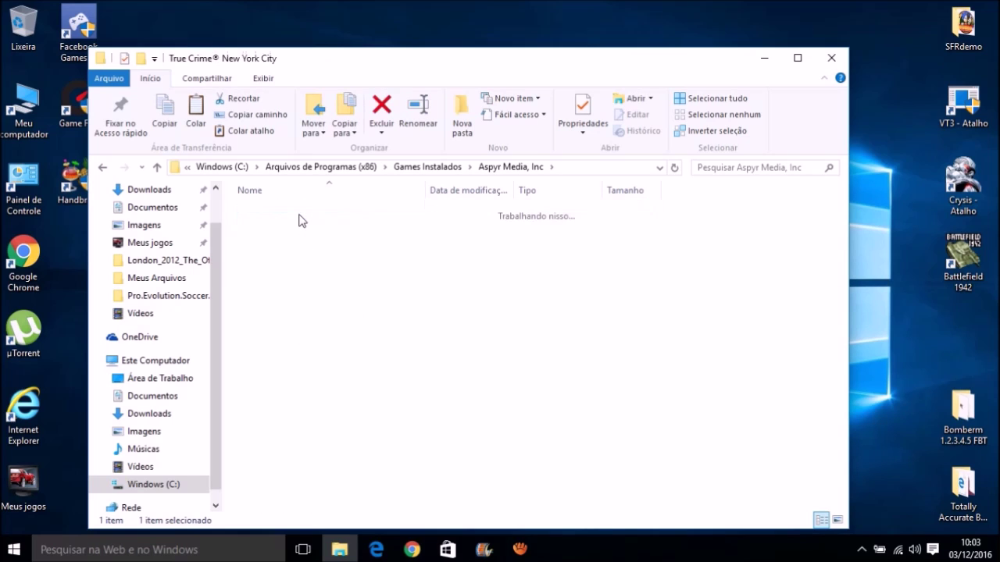
pyautogui.moveTo(293, 58); pyautogui.dragTo(410, 39)
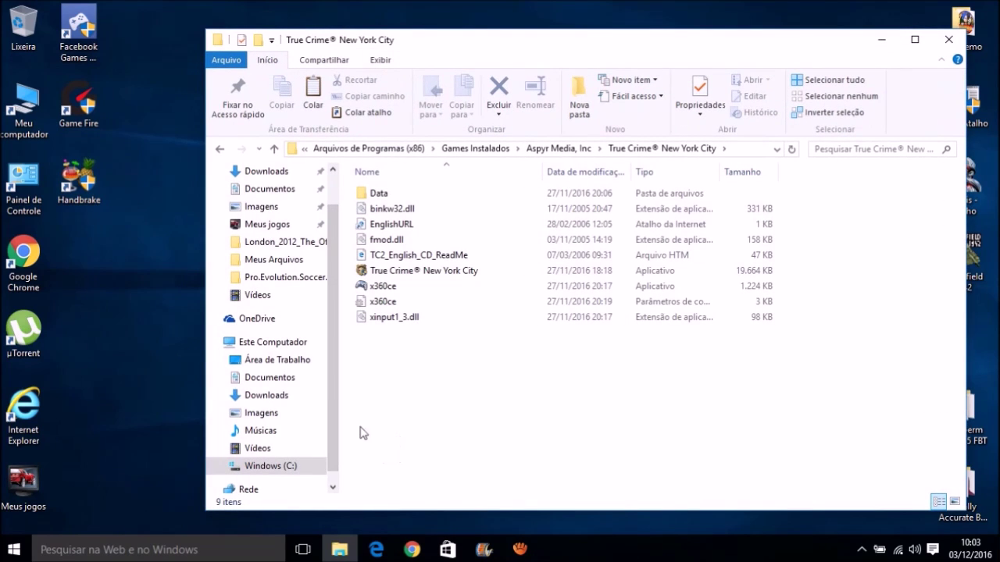
pyautogui.click(12, 116)
pyautogui.doubleClick(13, 116)
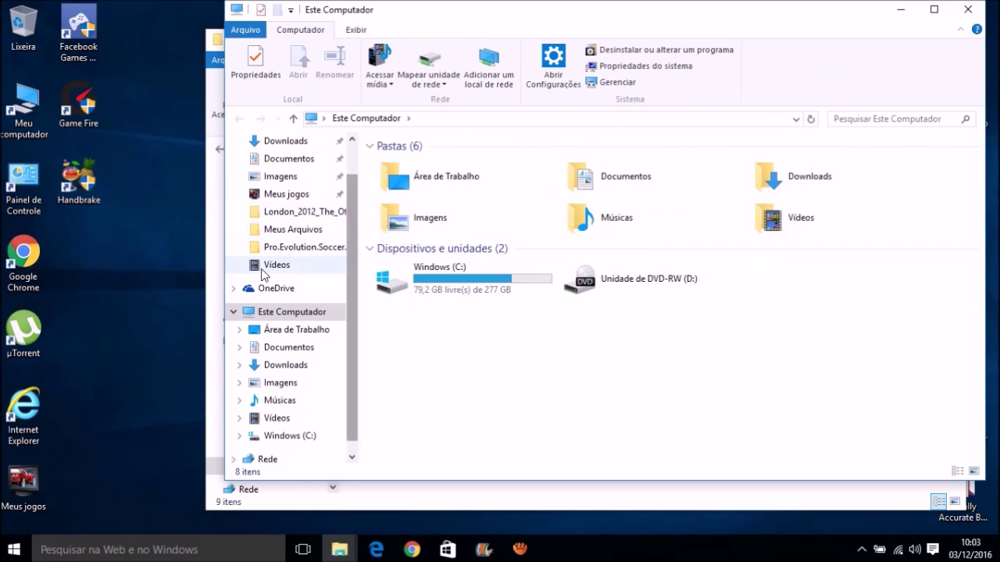
pyautogui.click(969, 8)
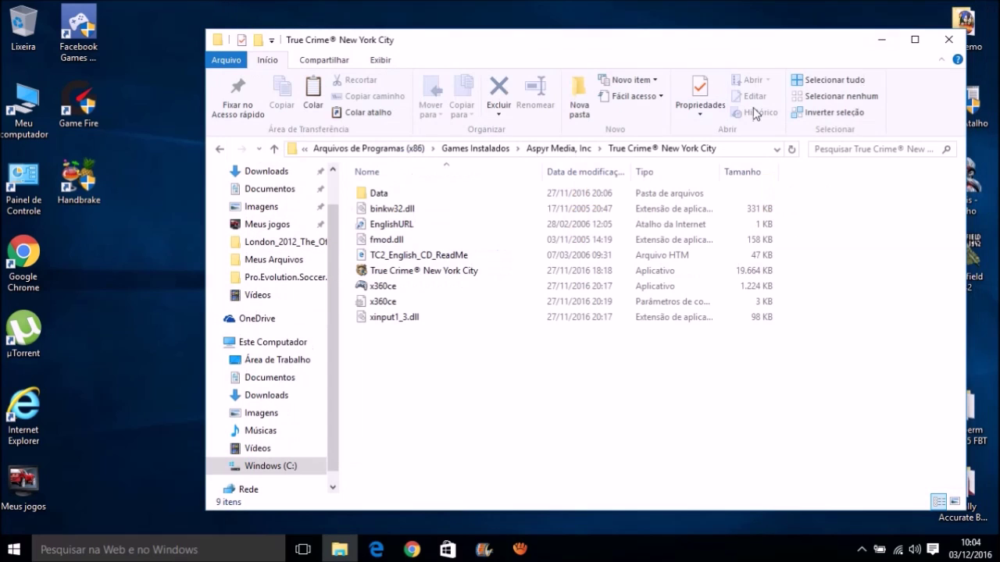
# Step: Copy the True Crime New York City application from the Crack subfolder of the desktop game folder, then close that window
pyautogui.click(883, 41)
pyautogui.click(471, 258)
pyautogui.doubleClick(471, 287)
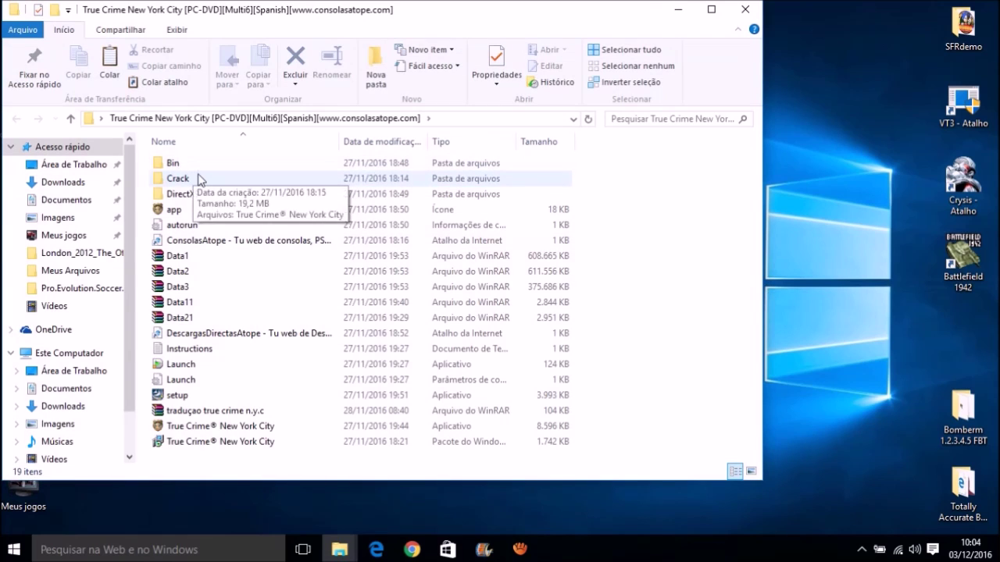
pyautogui.doubleClick(199, 178)
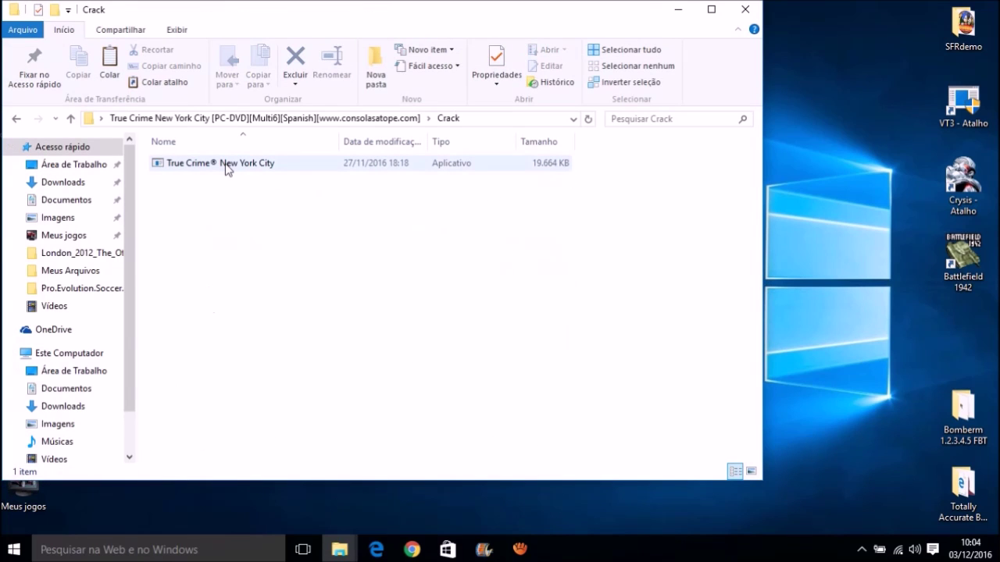
pyautogui.click(226, 170)
pyautogui.rightClick(227, 162)
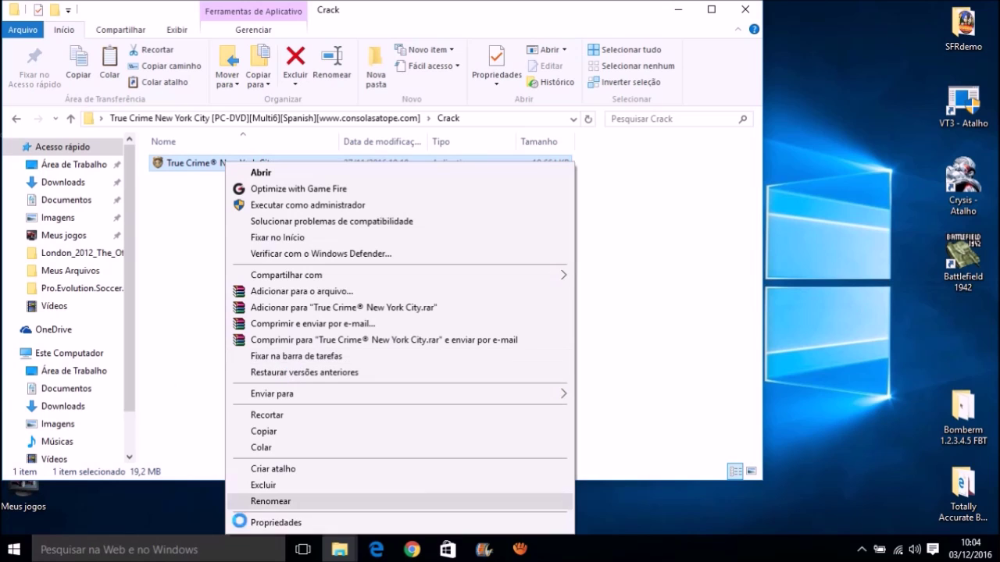
pyautogui.click(292, 436)
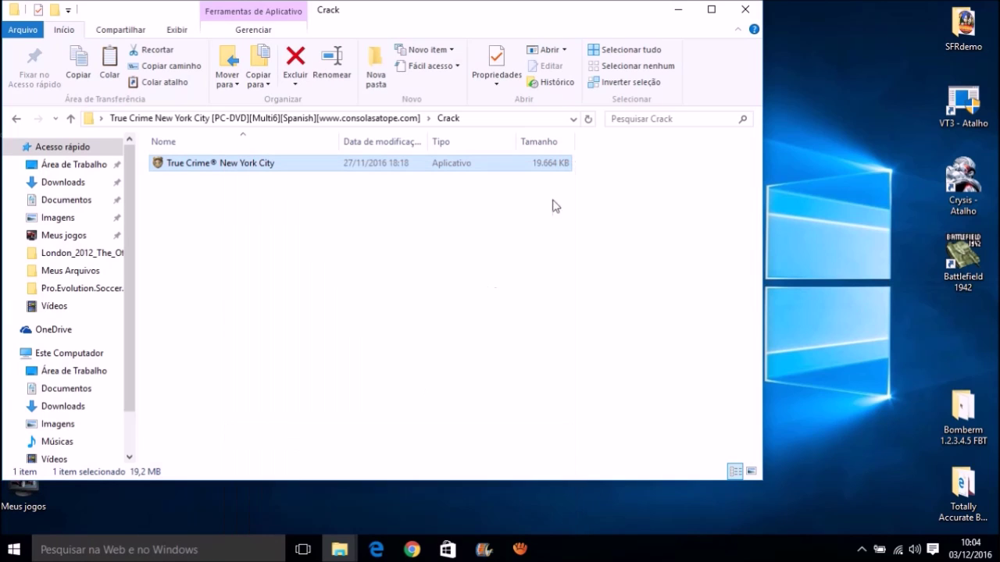
pyautogui.click(742, 11)
# Step: Paste the copied application into the game's installation folder, replacing the existing file with administrator permission, and close the window
pyautogui.click(357, 552)
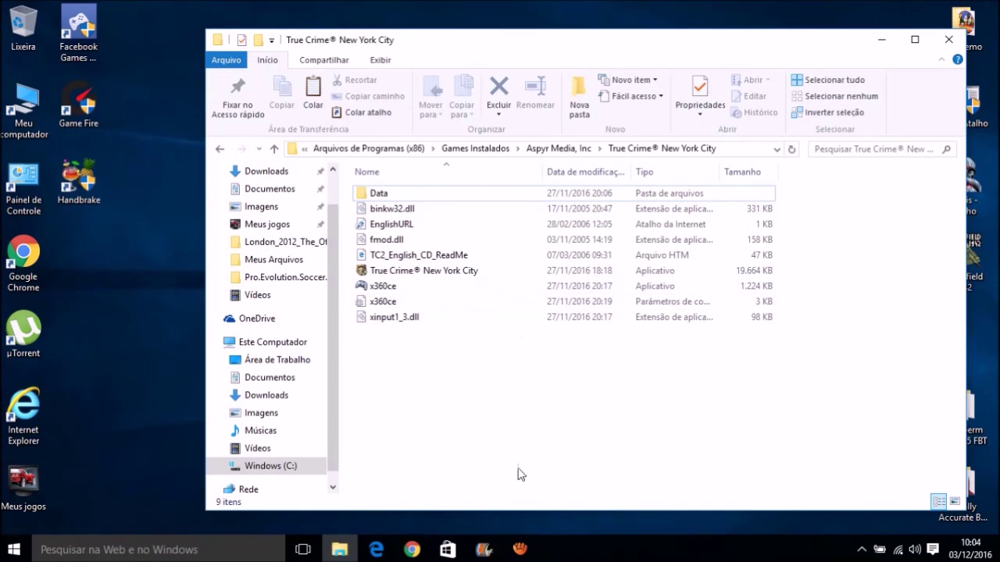
pyautogui.rightClick(516, 429)
pyautogui.click(546, 315)
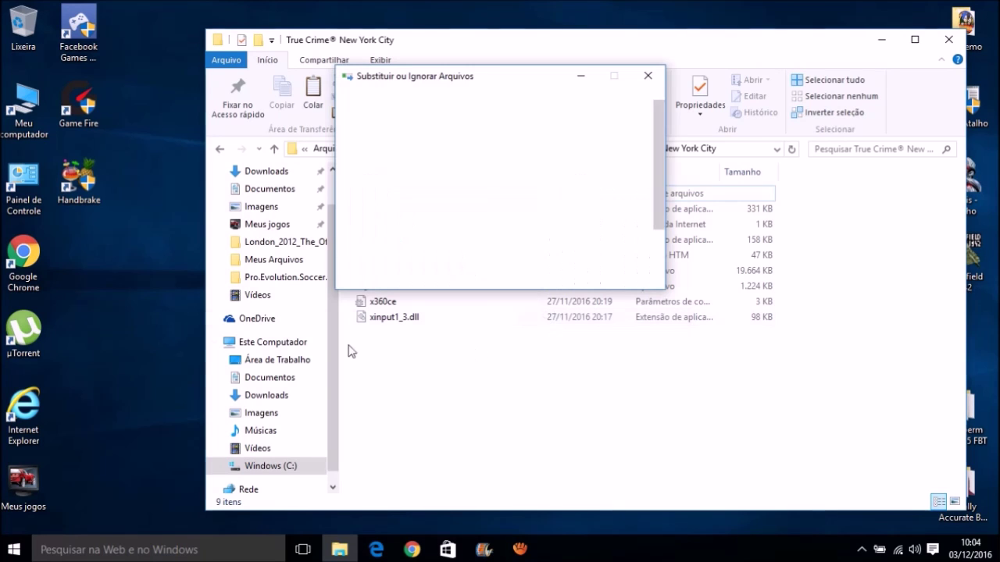
pyautogui.click(465, 181)
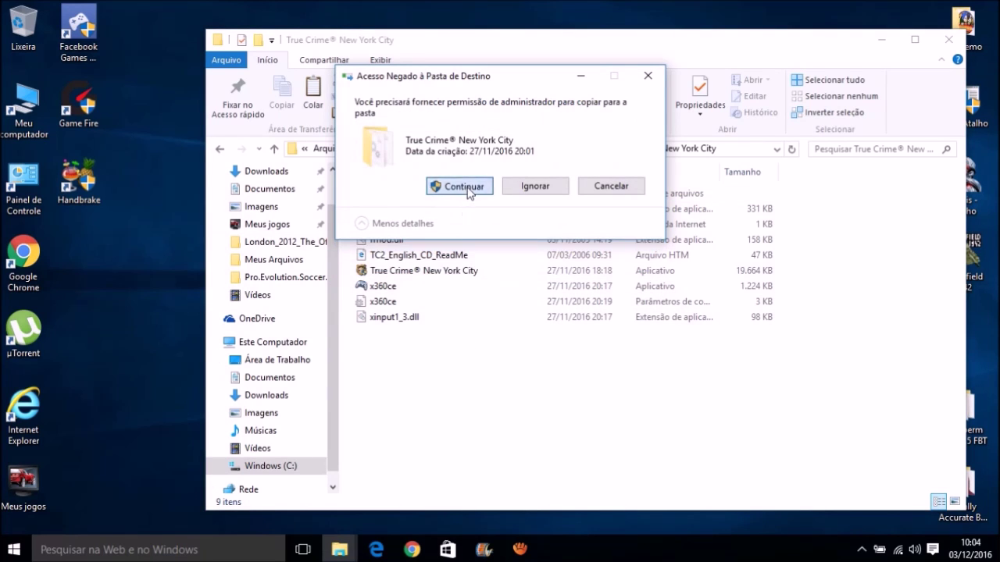
pyautogui.click(467, 189)
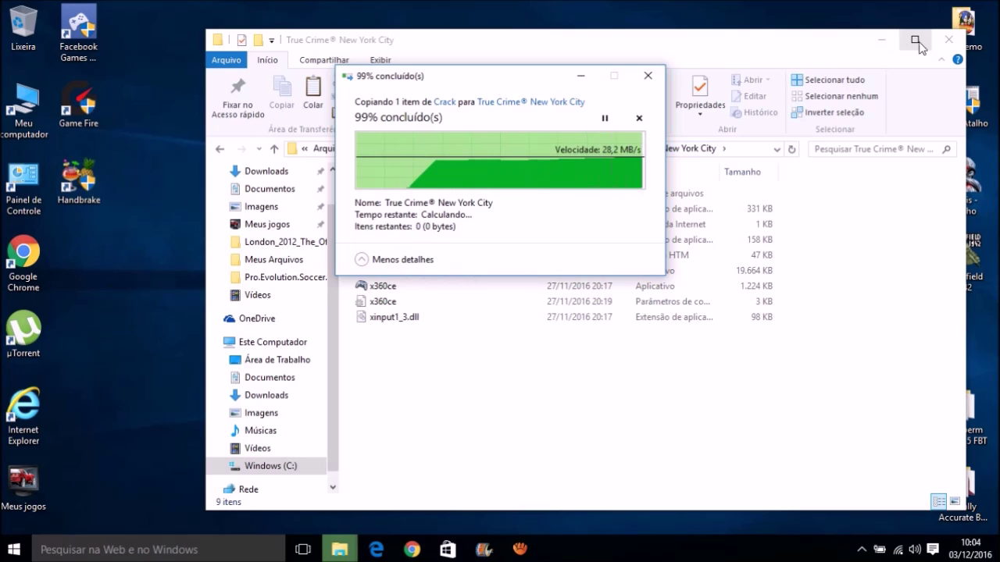
pyautogui.click(954, 40)
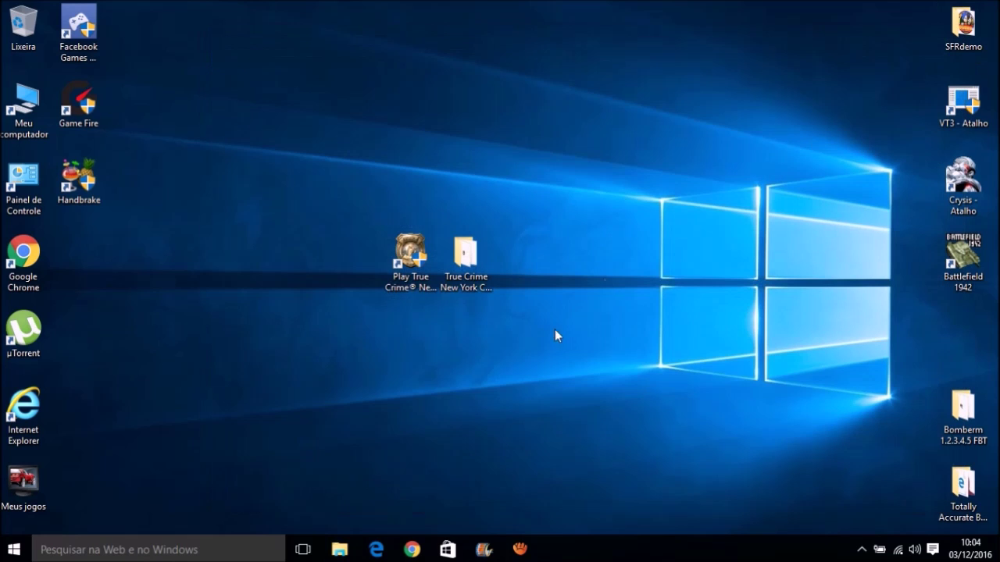
# Step: Extract the traduçao true crime n.y.c archive in the desktop game folder into a subfolder of the same name
pyautogui.doubleClick(475, 259)
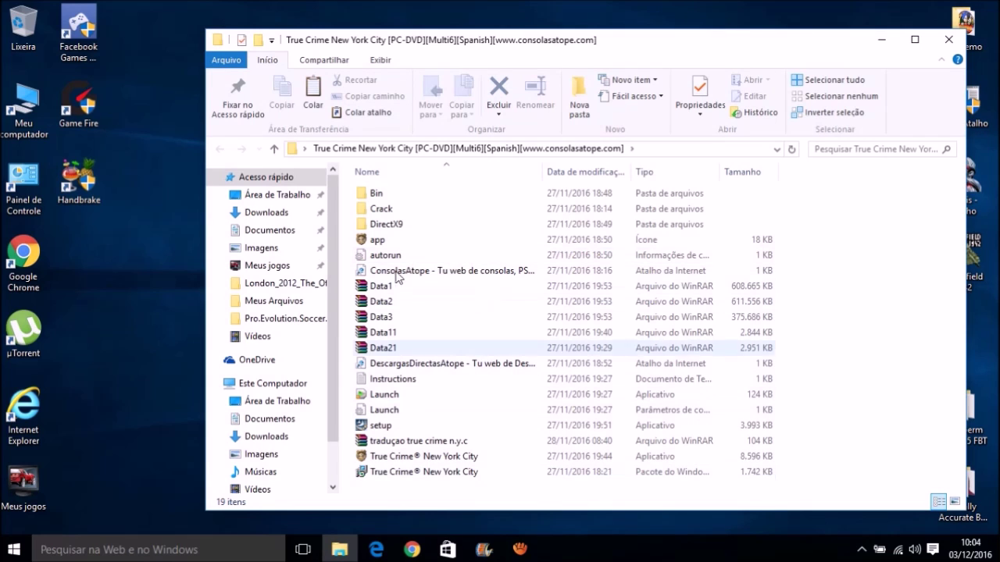
pyautogui.rightClick(427, 495)
pyautogui.click(478, 355)
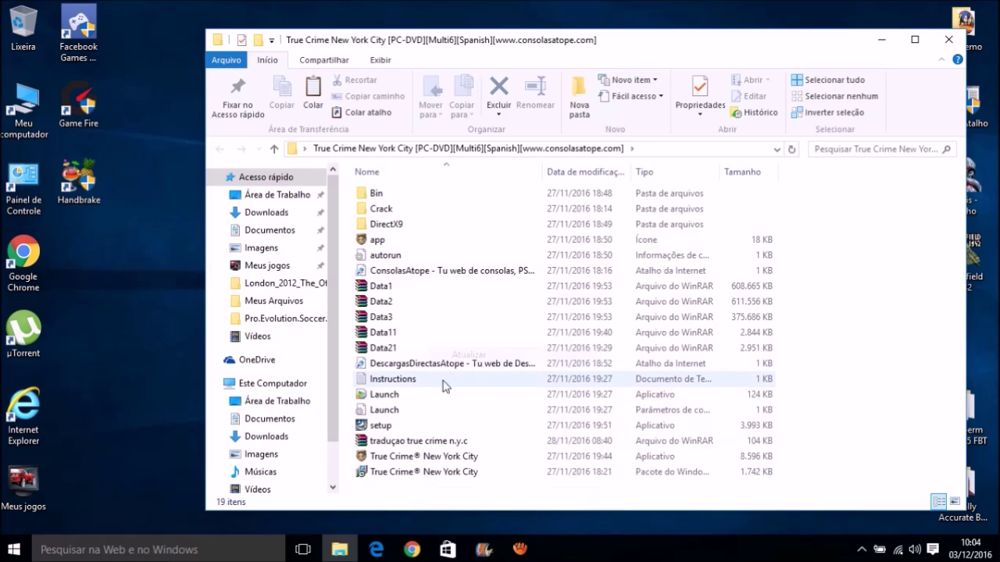
pyautogui.rightClick(376, 443)
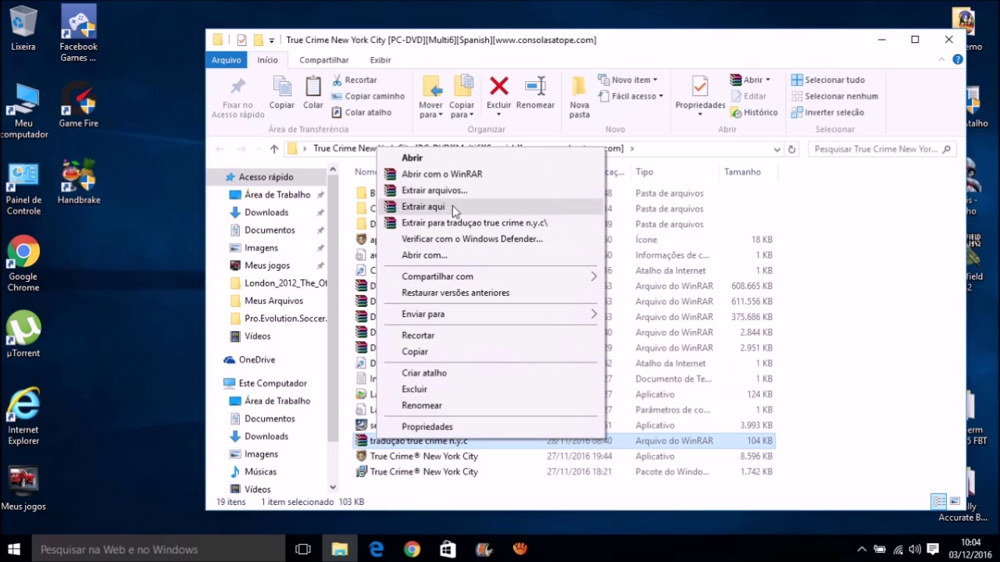
pyautogui.click(462, 227)
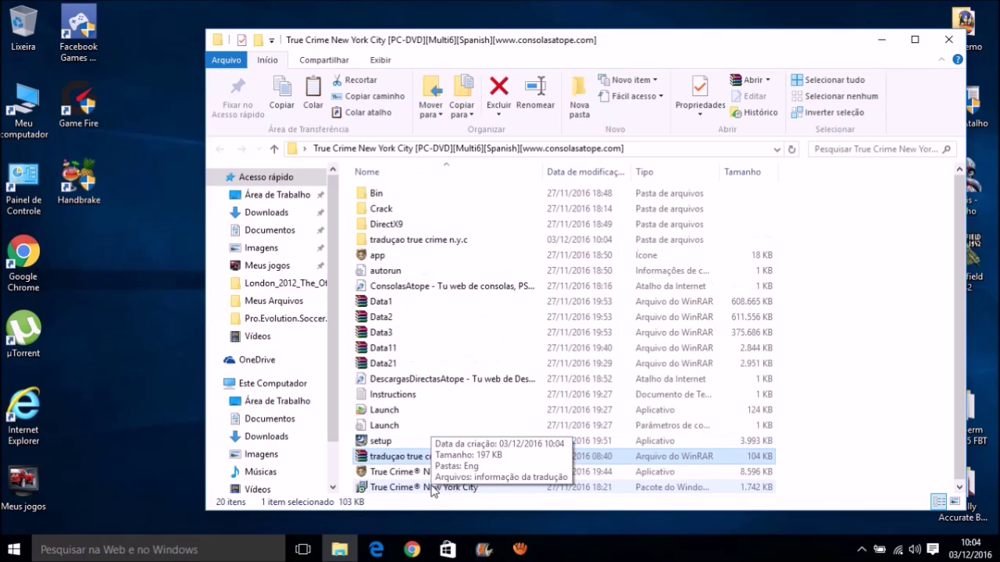
# Step: Copy all language files from the Eng folder inside the extracted traduçao true crime n.y.c folder, then close the window
pyautogui.doubleClick(460, 242)
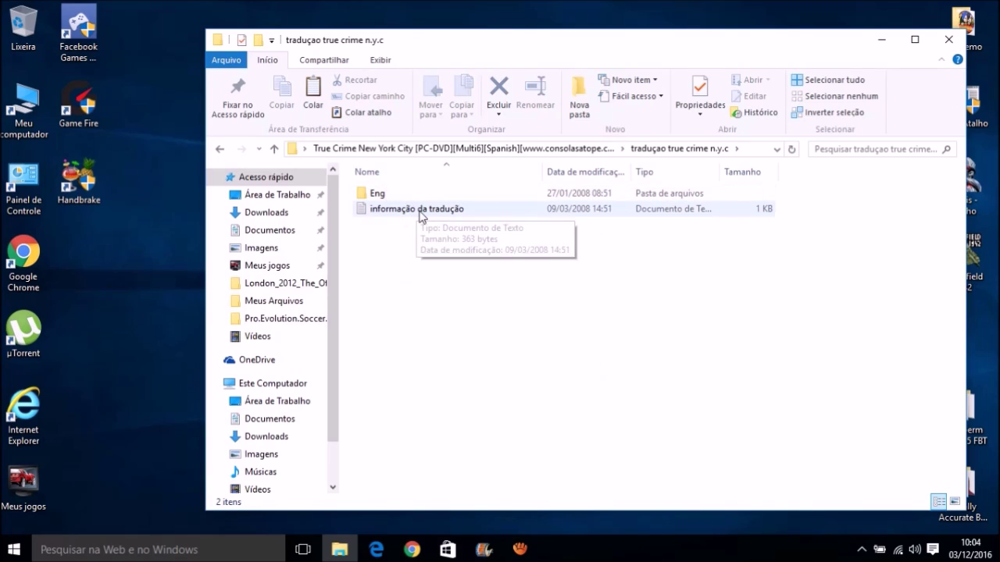
pyautogui.click(376, 197)
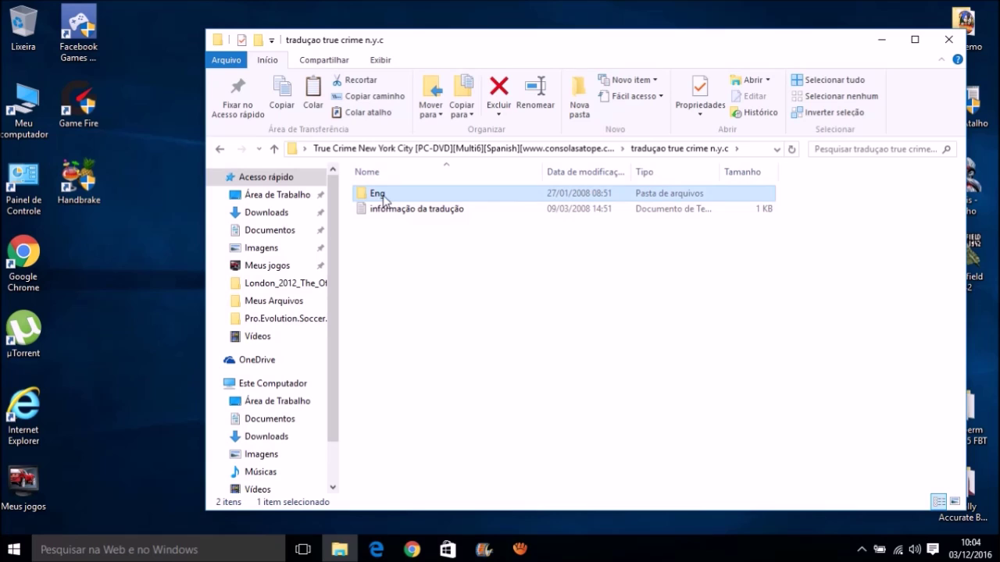
pyautogui.doubleClick(381, 195)
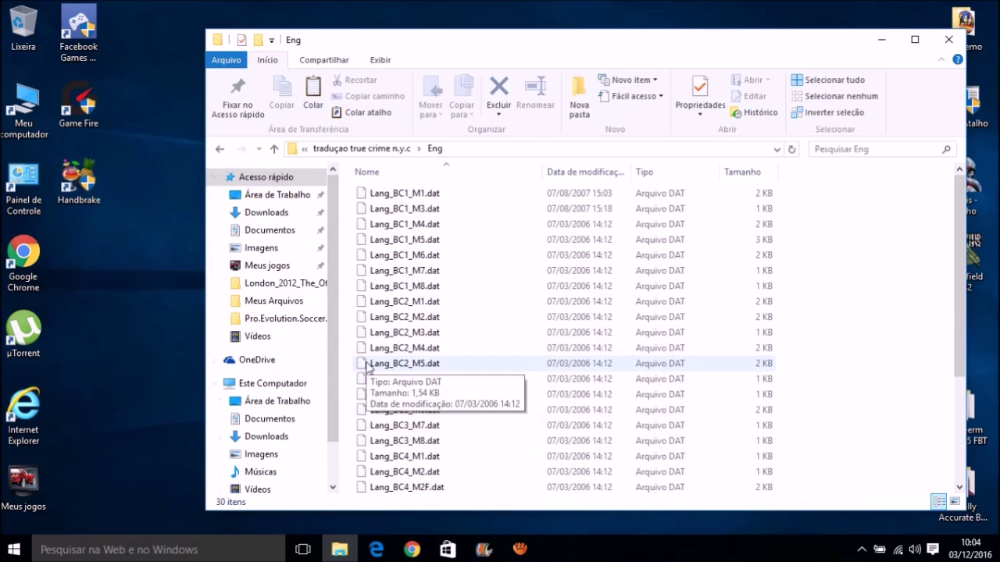
pyautogui.hotkey('ctrl', 'a')
pyautogui.rightClick(471, 347)
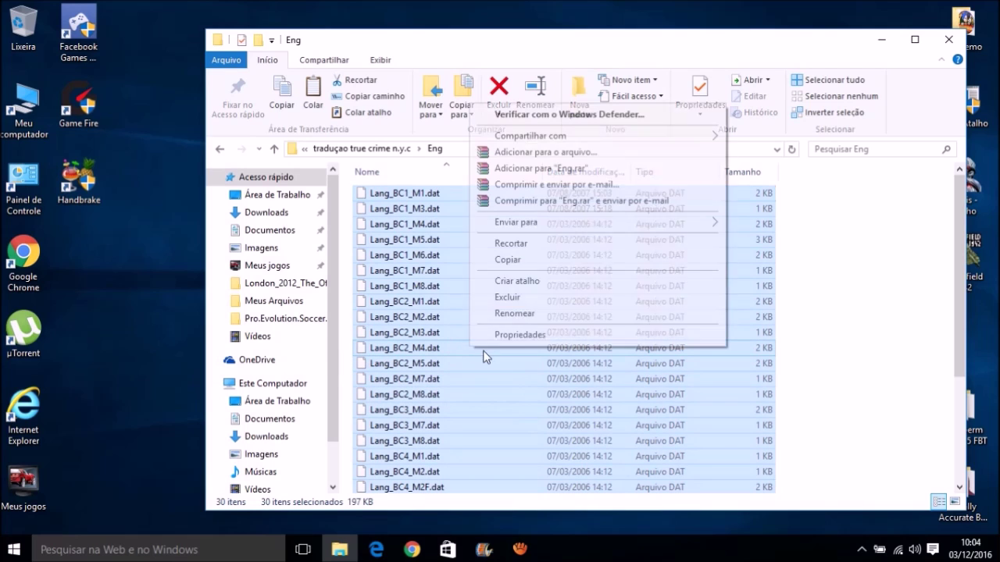
pyautogui.click(508, 259)
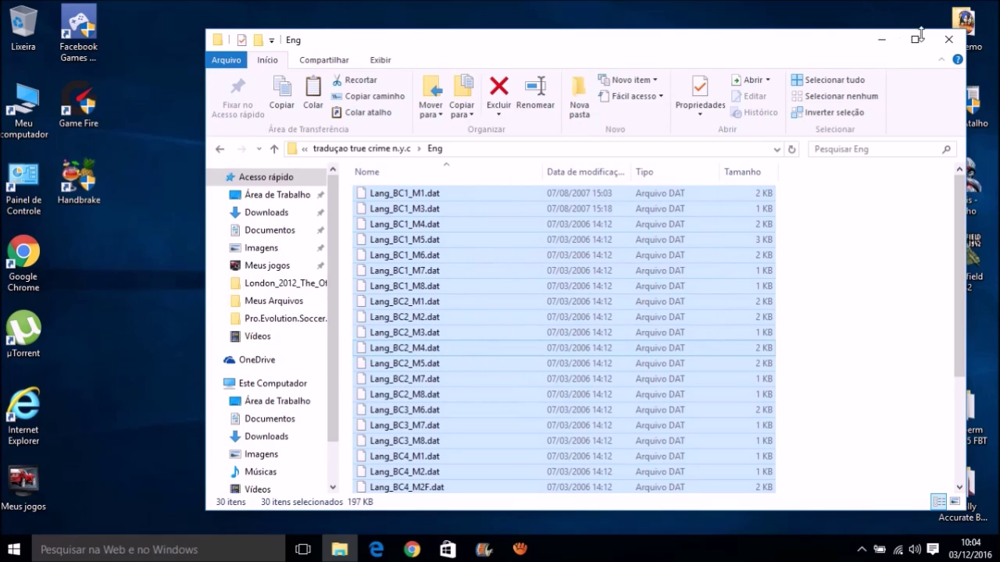
pyautogui.click(948, 39)
# Step: Move the game shortcut aside on the desktop and open Games Instalados inside Arquivos de Programas (x86) on the Windows (C:) drive
pyautogui.moveTo(411, 261); pyautogui.dragTo(357, 261)
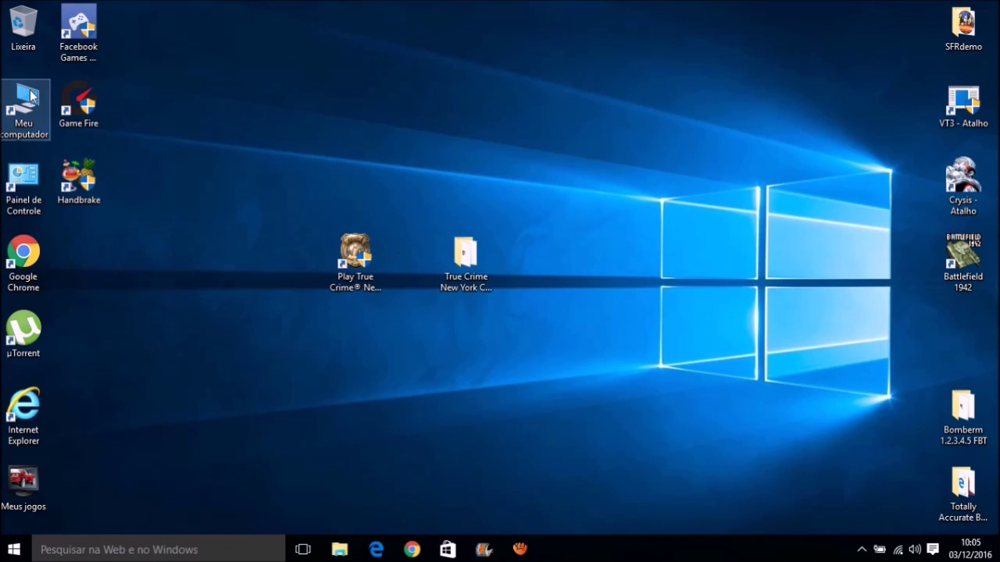
pyautogui.doubleClick(31, 95)
pyautogui.doubleClick(404, 305)
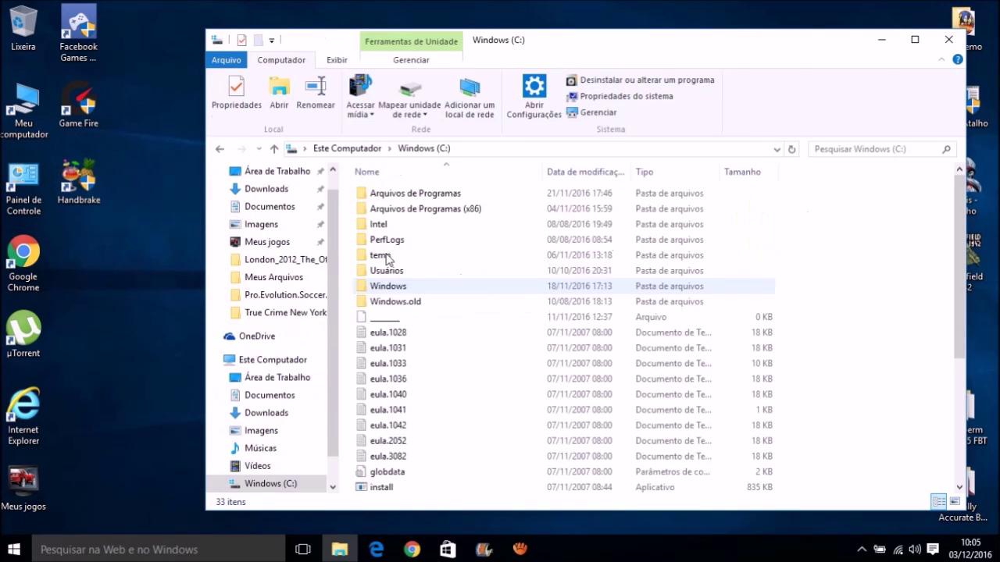
pyautogui.doubleClick(405, 210)
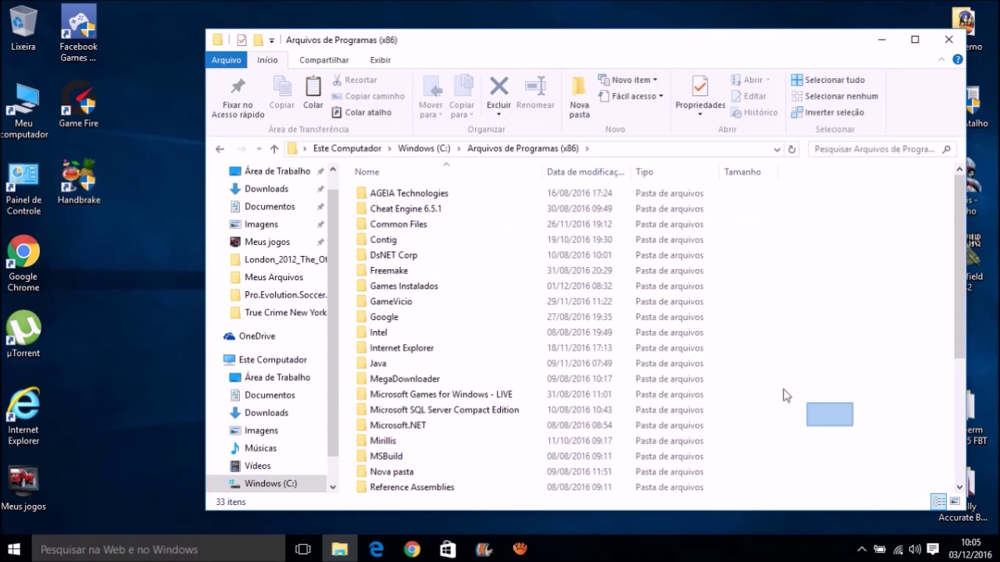
pyautogui.moveTo(785, 395); pyautogui.dragTo(375, 223)
pyautogui.click(430, 287)
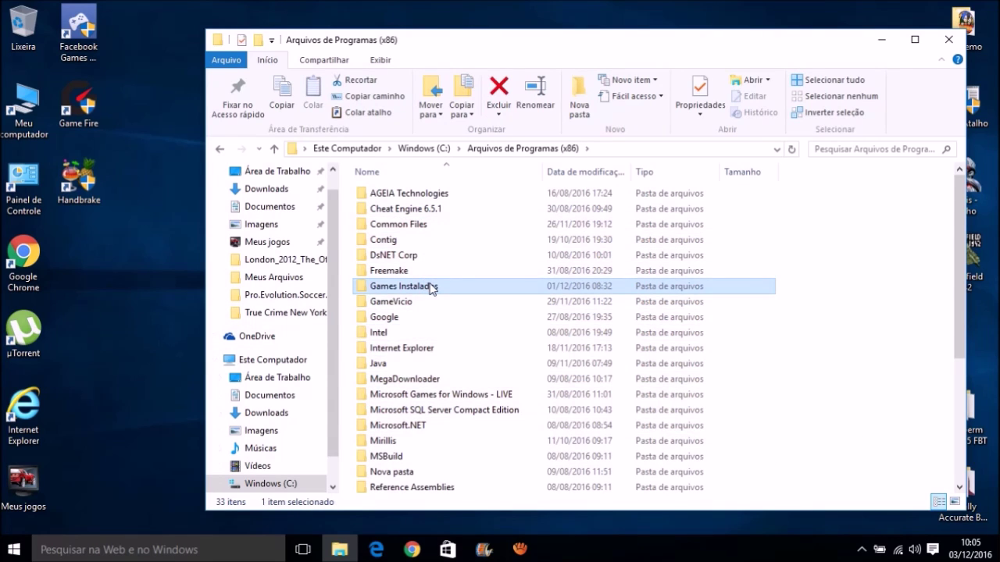
pyautogui.doubleClick(429, 287)
# Step: Open the Eng language folder under Data, Lang in the True Crime New York City installation folder of Aspyr Media, Inc
pyautogui.doubleClick(426, 243)
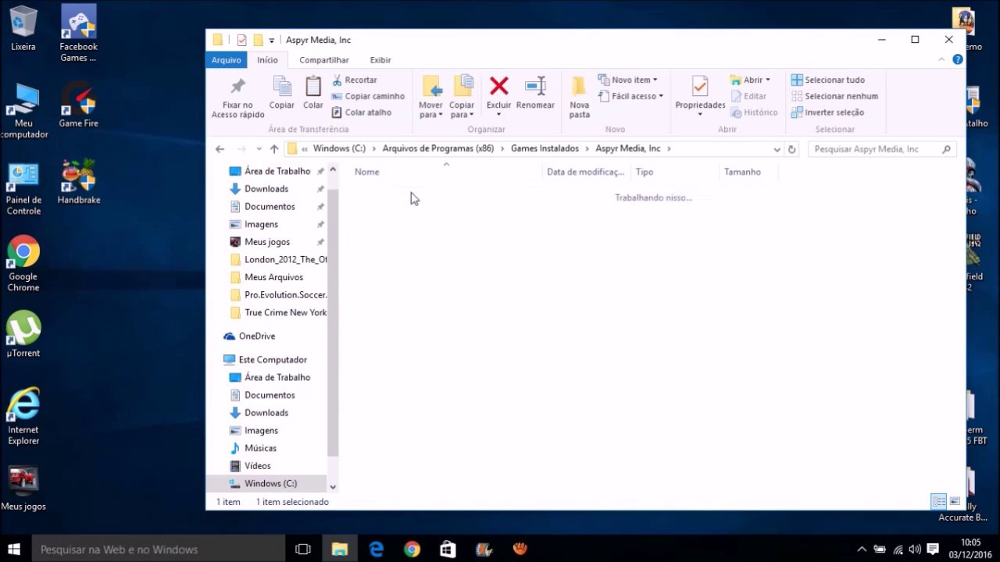
pyautogui.doubleClick(413, 197)
pyautogui.doubleClick(417, 196)
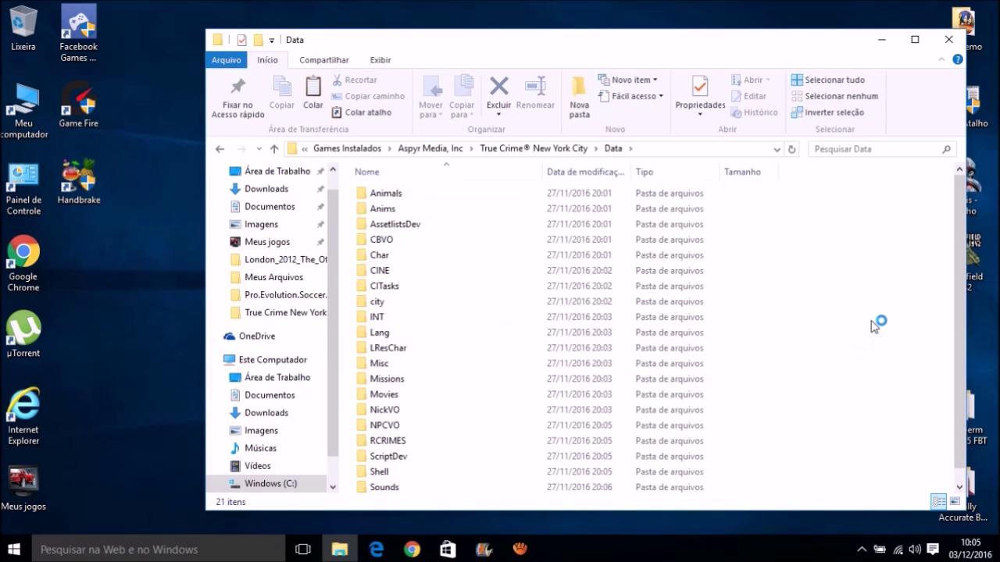
pyautogui.moveTo(415, 358)
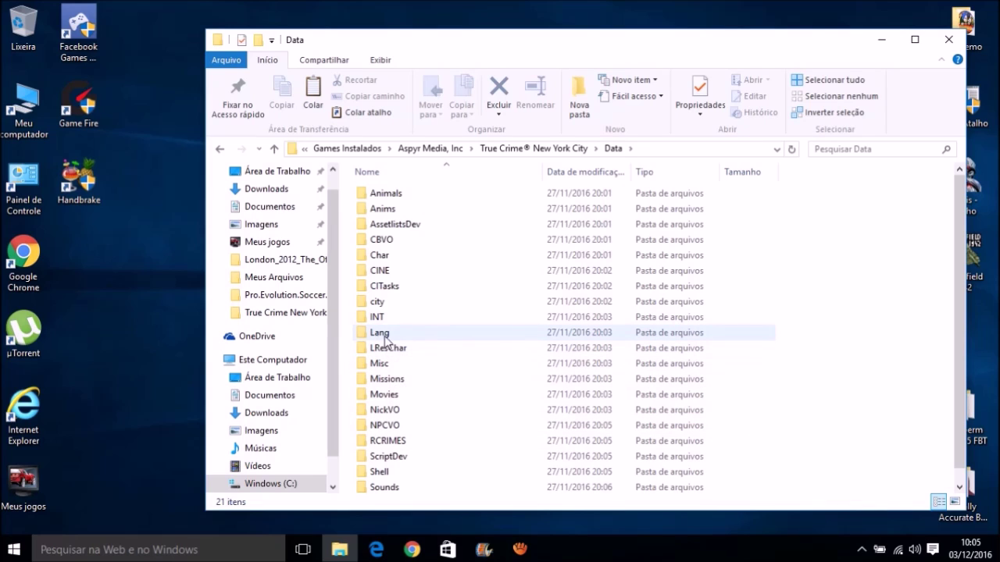
pyautogui.click(384, 337)
pyautogui.doubleClick(388, 334)
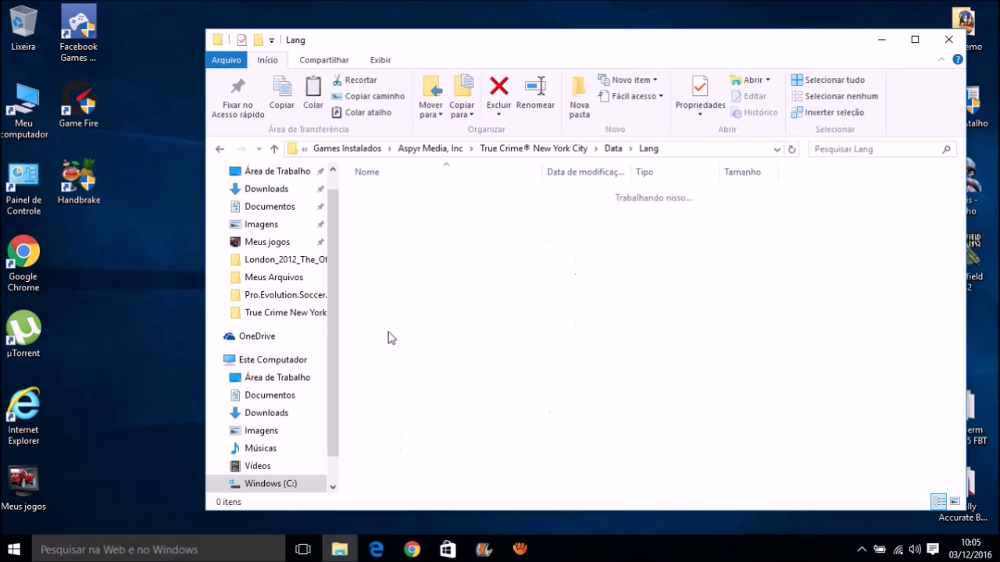
pyautogui.doubleClick(376, 195)
# Step: Paste the copied translation files into the game's Eng folder, replacing the existing files and authorising the copy
pyautogui.rightClick(824, 262)
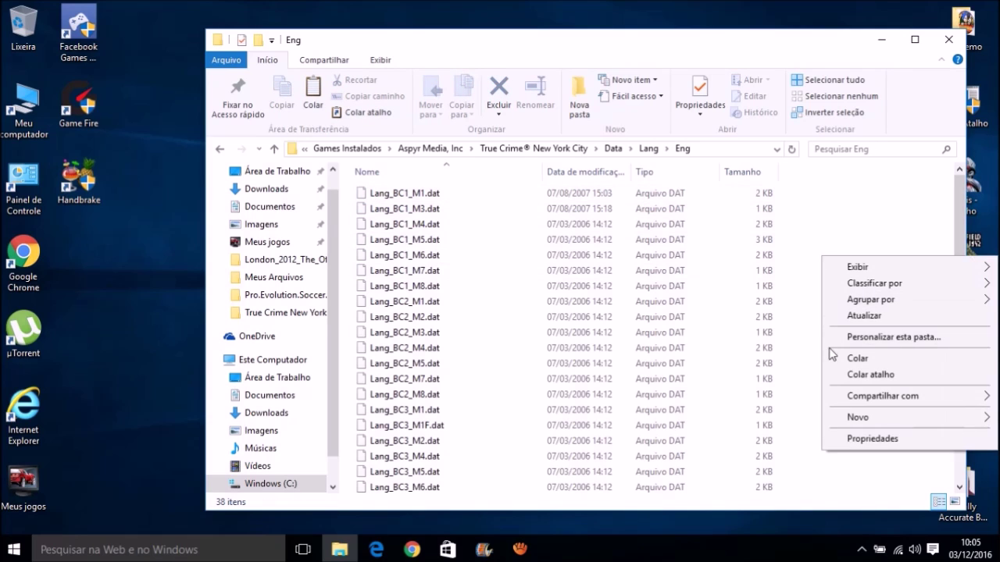
pyautogui.click(845, 358)
pyautogui.click(420, 156)
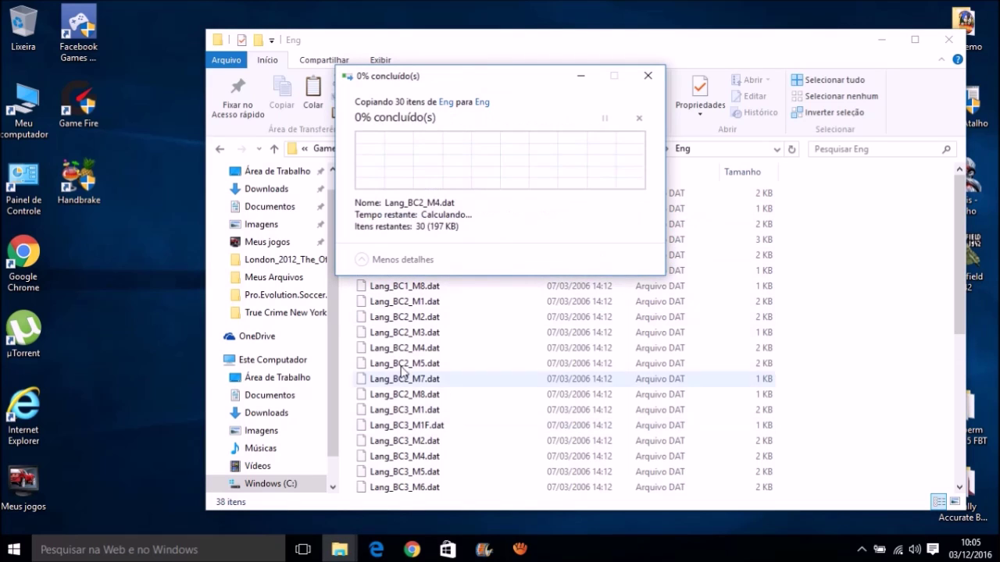
pyautogui.click(434, 213)
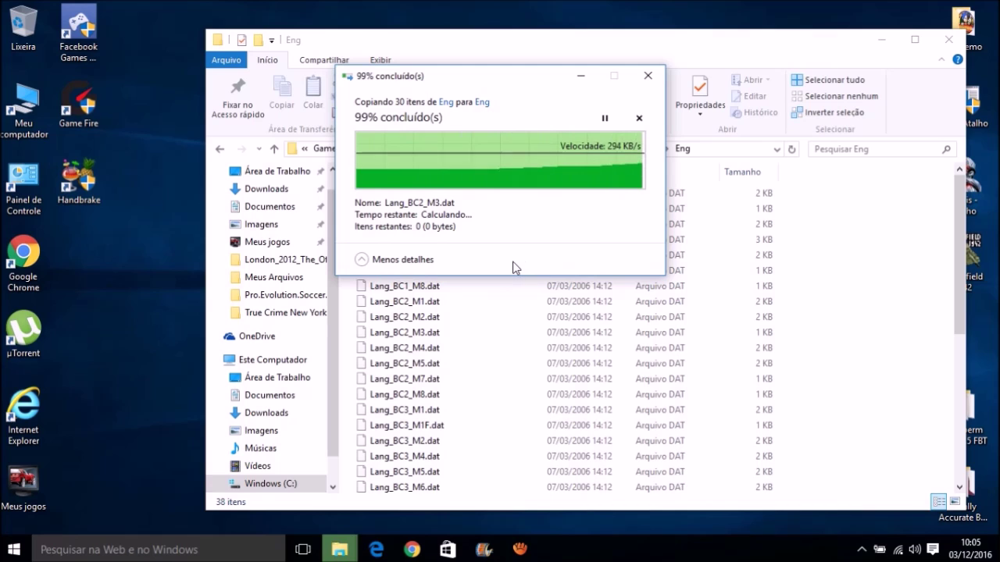
# Step: Return to the game's main installation folder, view the Send to destinations for the True Crime New York City application, and close the window
pyautogui.click(220, 149)
pyautogui.click(222, 151)
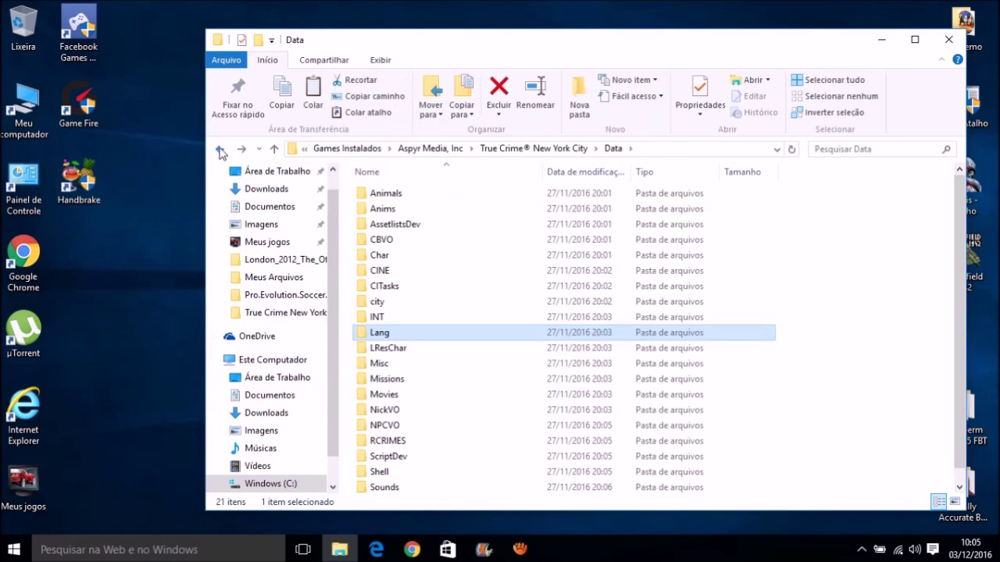
pyautogui.click(220, 150)
pyautogui.click(439, 277)
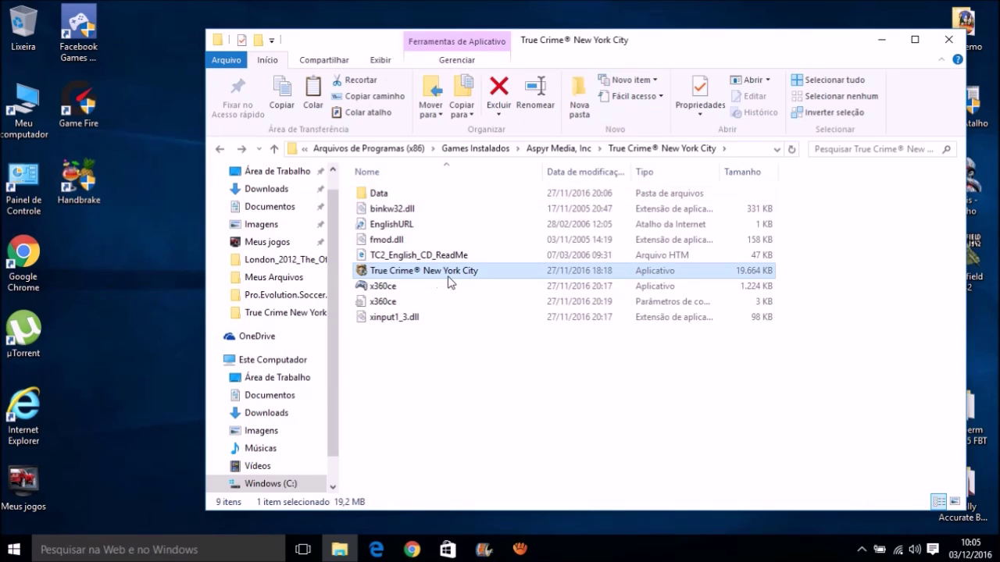
pyautogui.rightClick(450, 282)
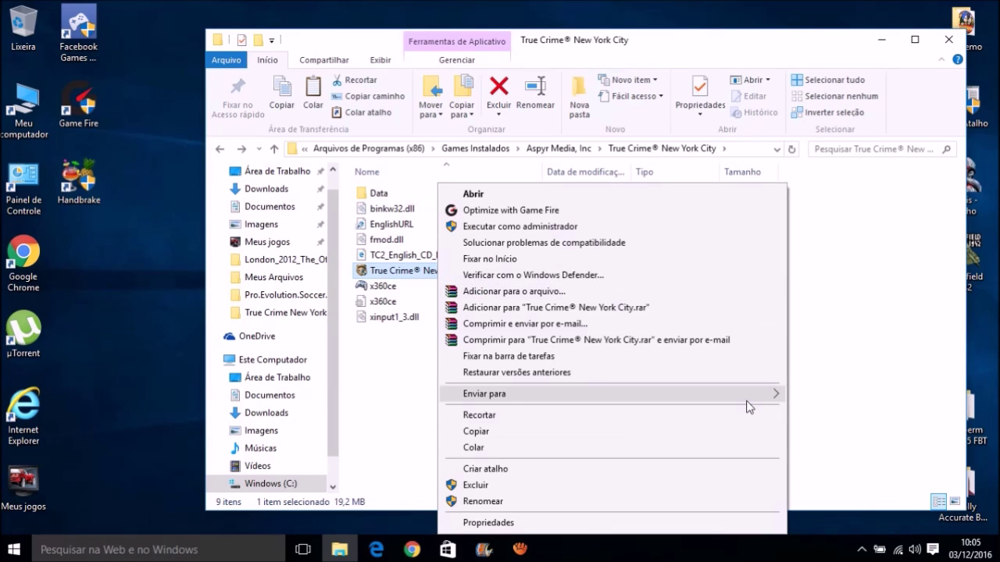
pyautogui.moveTo(747, 407)
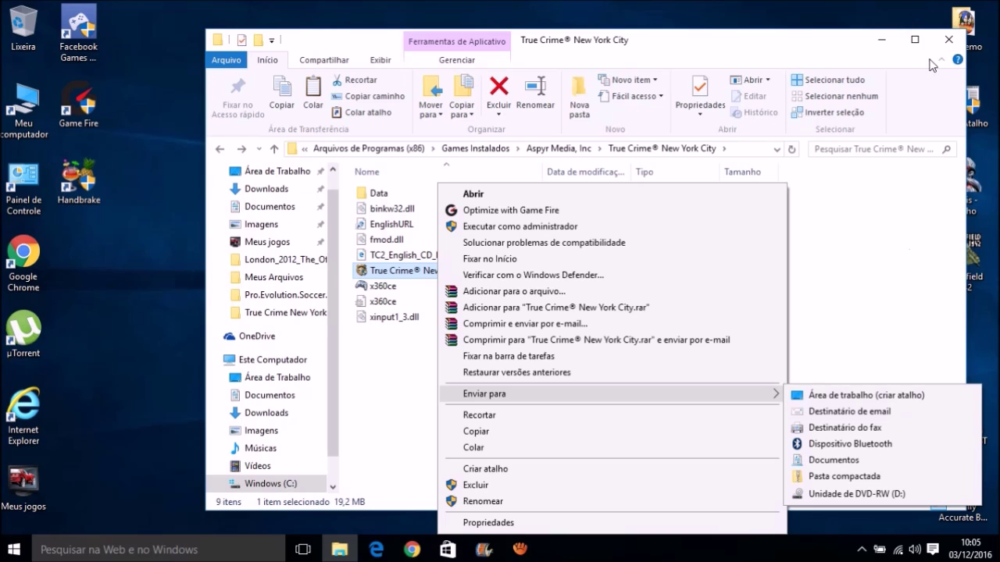
pyautogui.click(948, 40)
# Step: Check the compatibility mode and administrator settings of the Play True Crime New York City desktop shortcut, then accept its properties
pyautogui.click(351, 254)
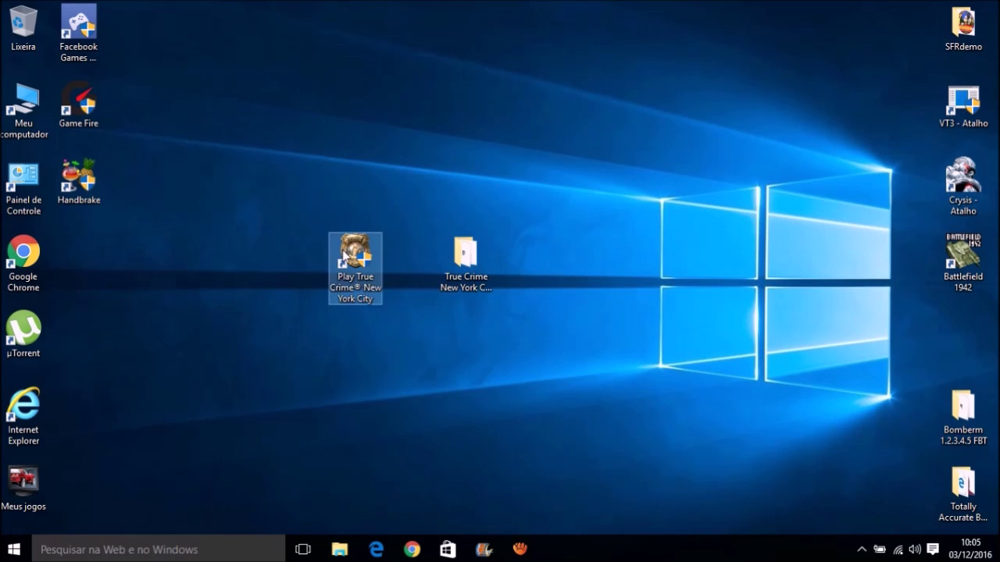
pyautogui.rightClick(344, 256)
pyautogui.click(429, 523)
pyautogui.click(578, 189)
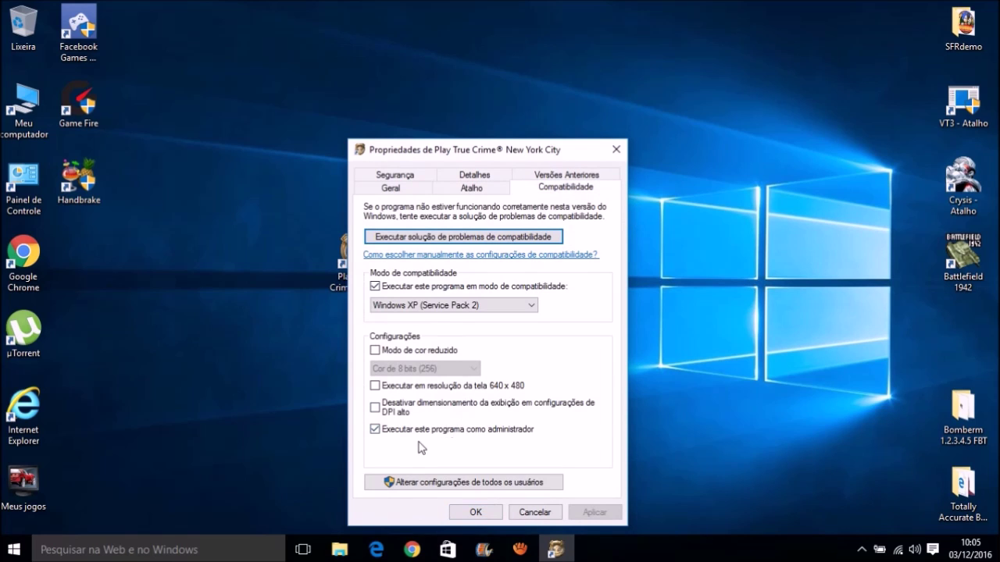
pyautogui.click(483, 514)
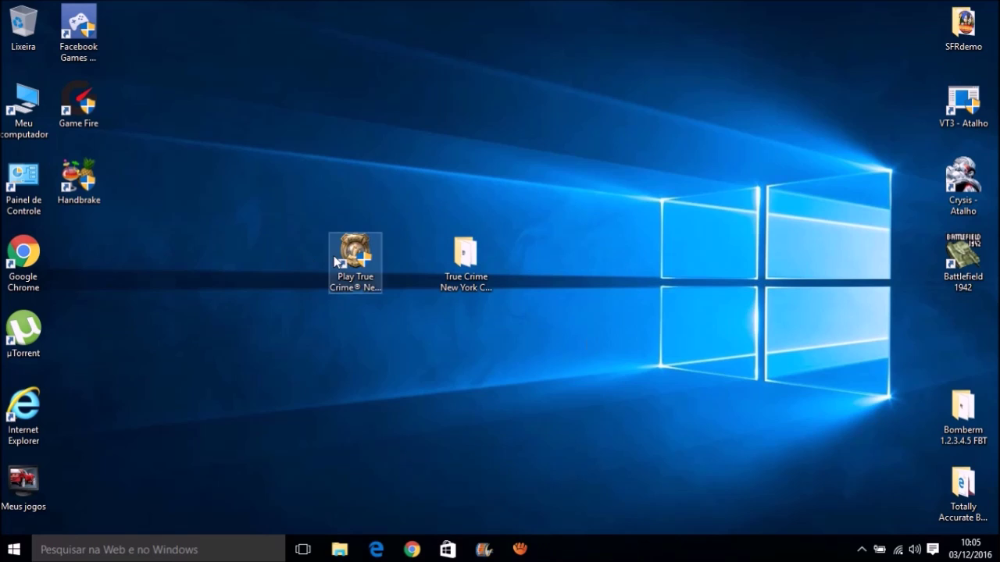
pyautogui.click(355, 254)
pyautogui.moveTo(616, 412); pyautogui.dragTo(289, 154)
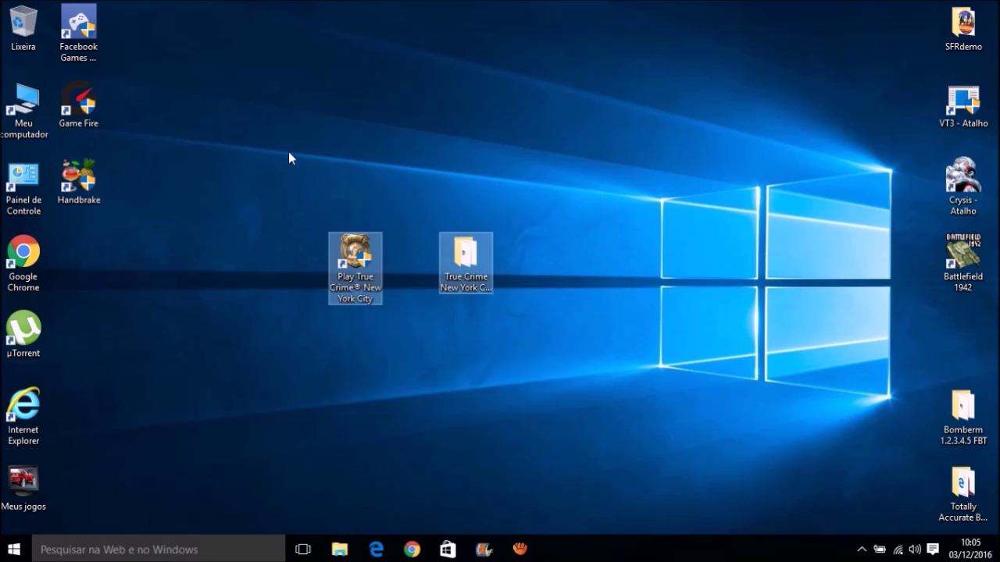
pyautogui.moveTo(541, 336); pyautogui.dragTo(296, 205)
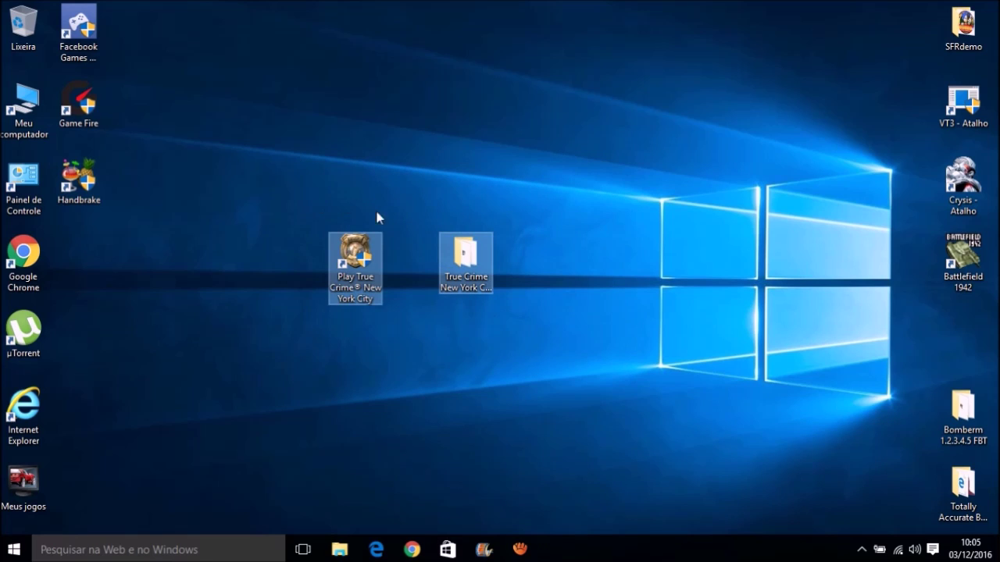